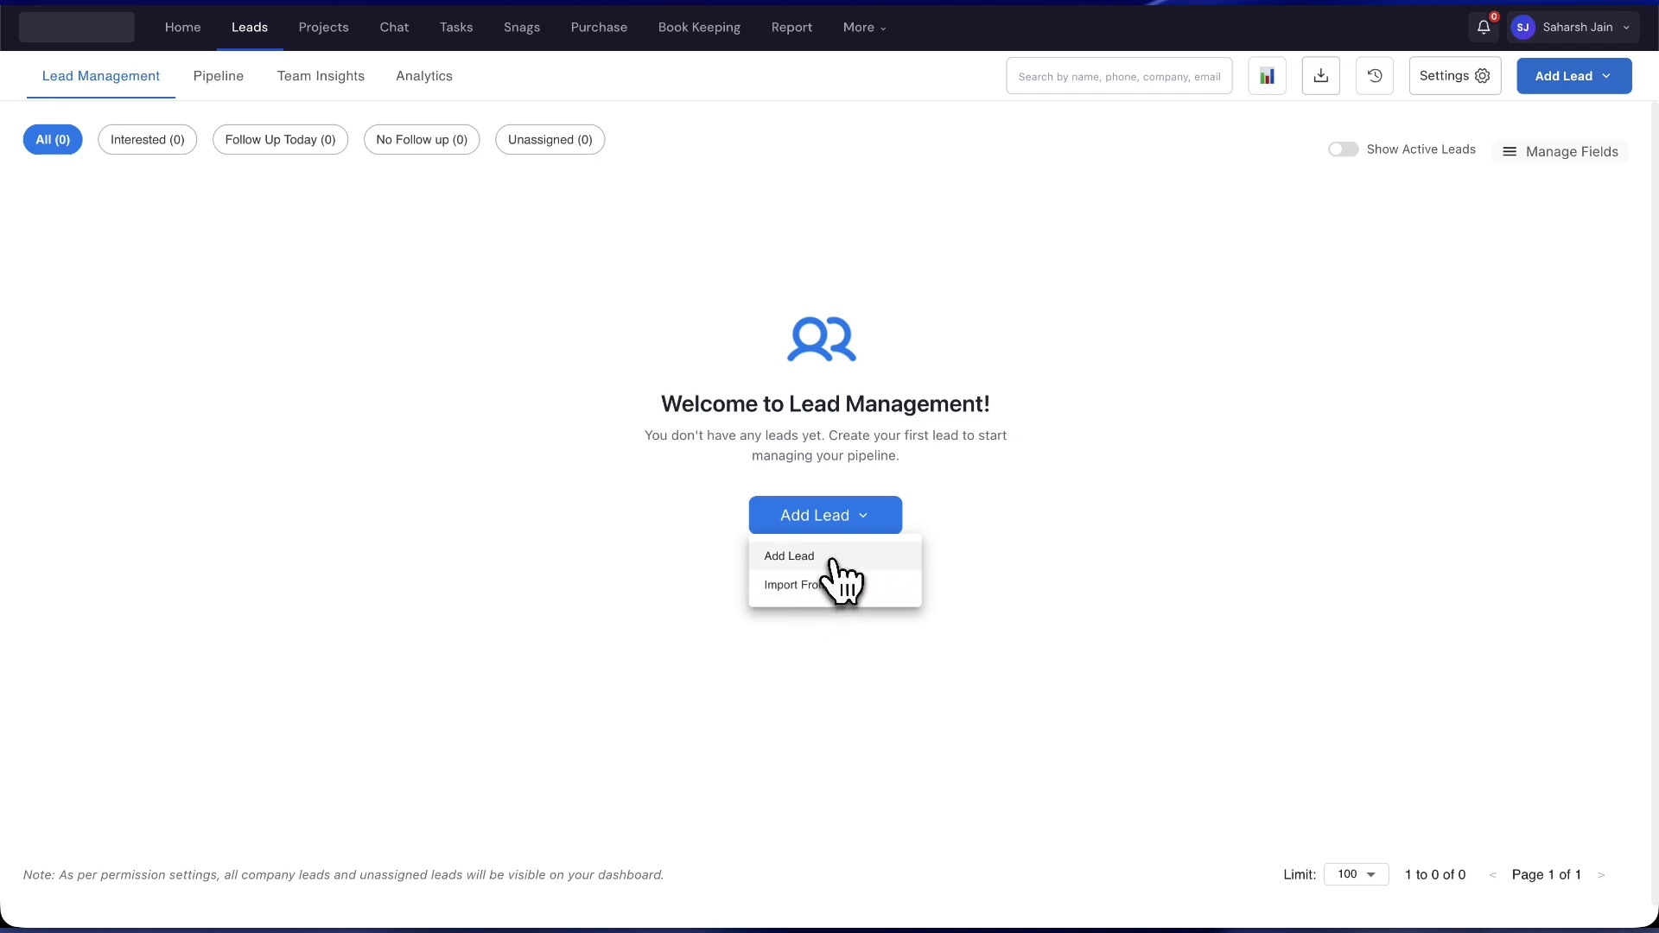
- Choose Add Lead from the central Add Lead menu to start a manual single-lead entry
{"action": "left_click", "coordinate": [831, 560]}
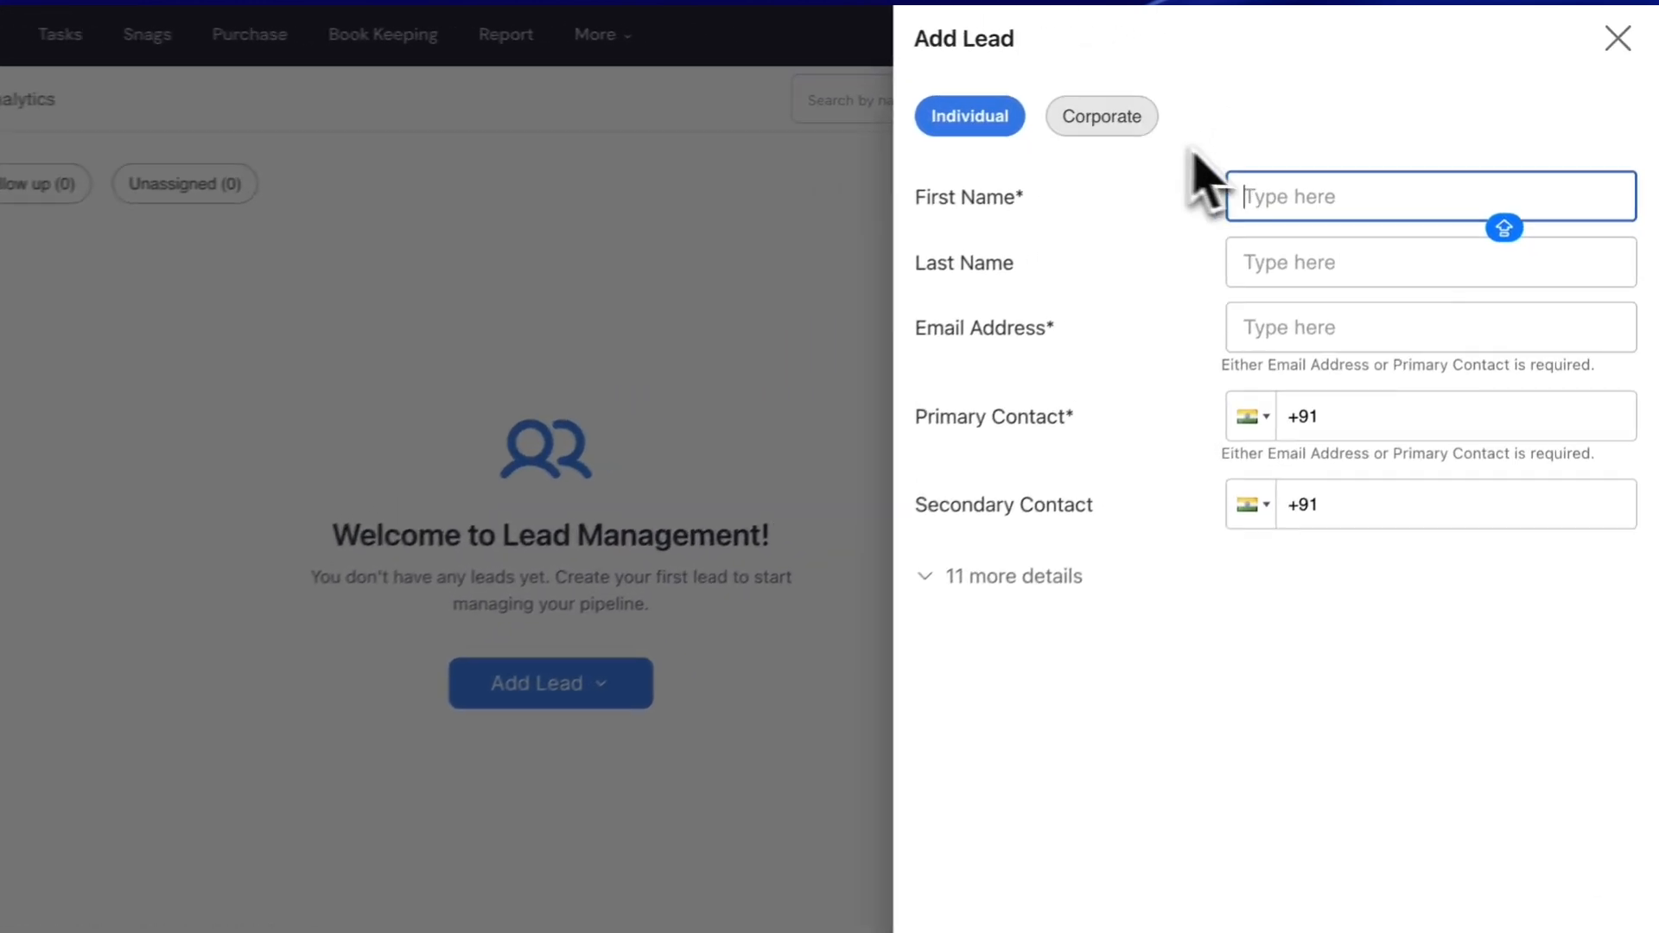
- Keep the lead type as Individual and enter TEST as the first name
{"action": "left_click", "coordinate": [1238, 89]}
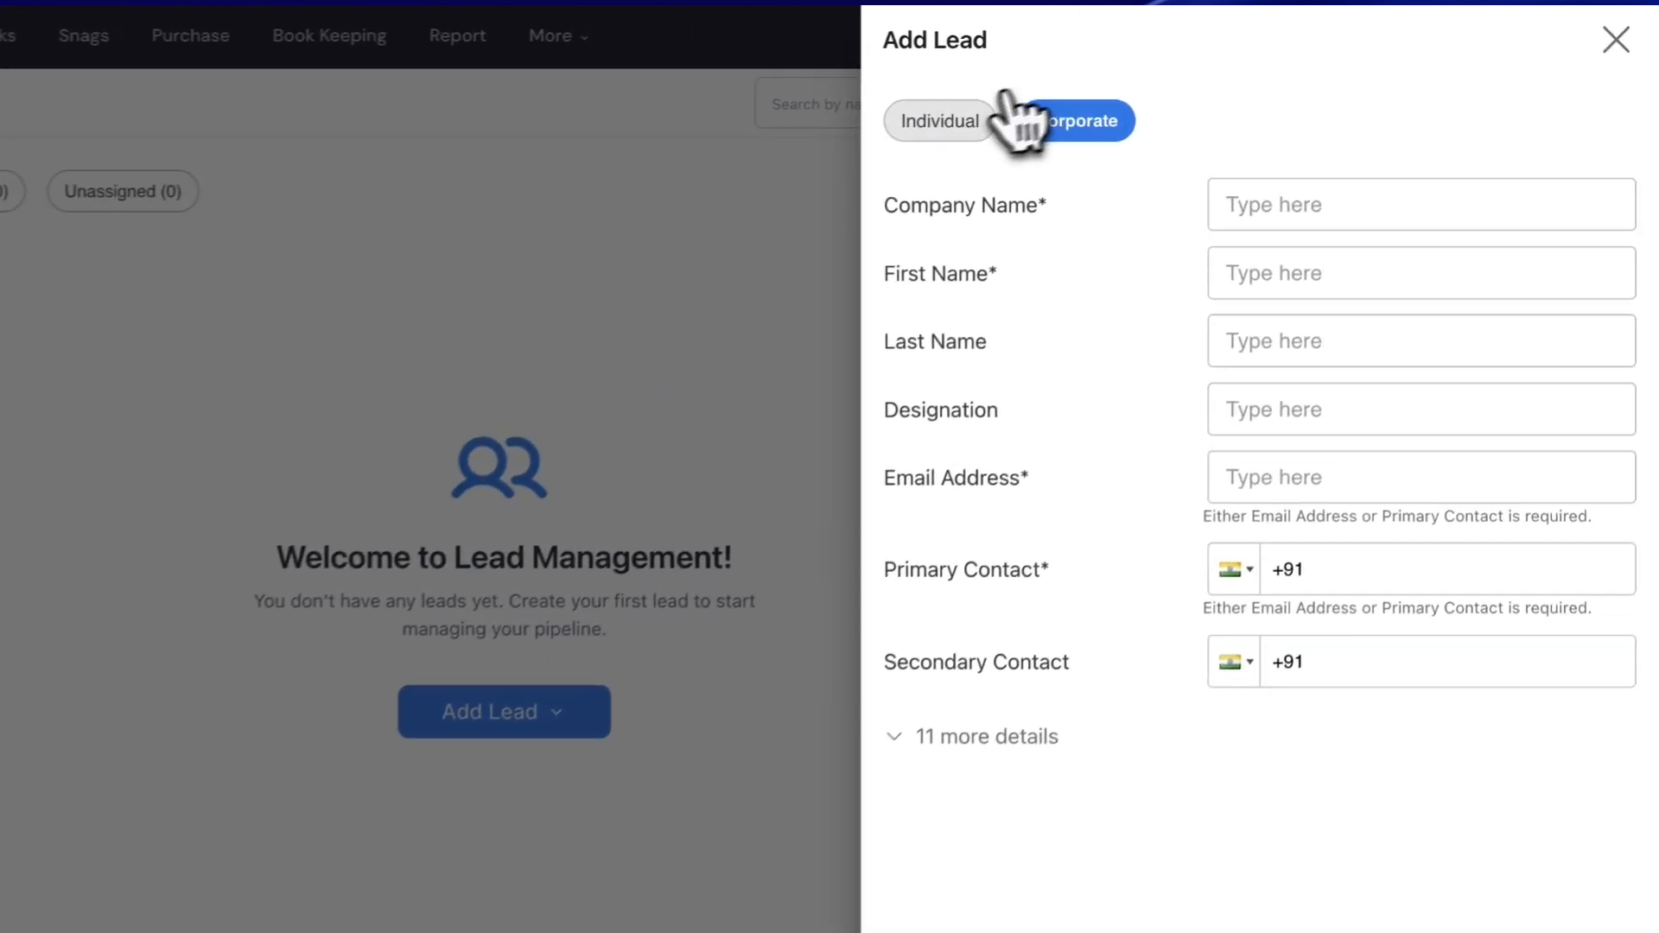
{"action": "left_click", "coordinate": [985, 114]}
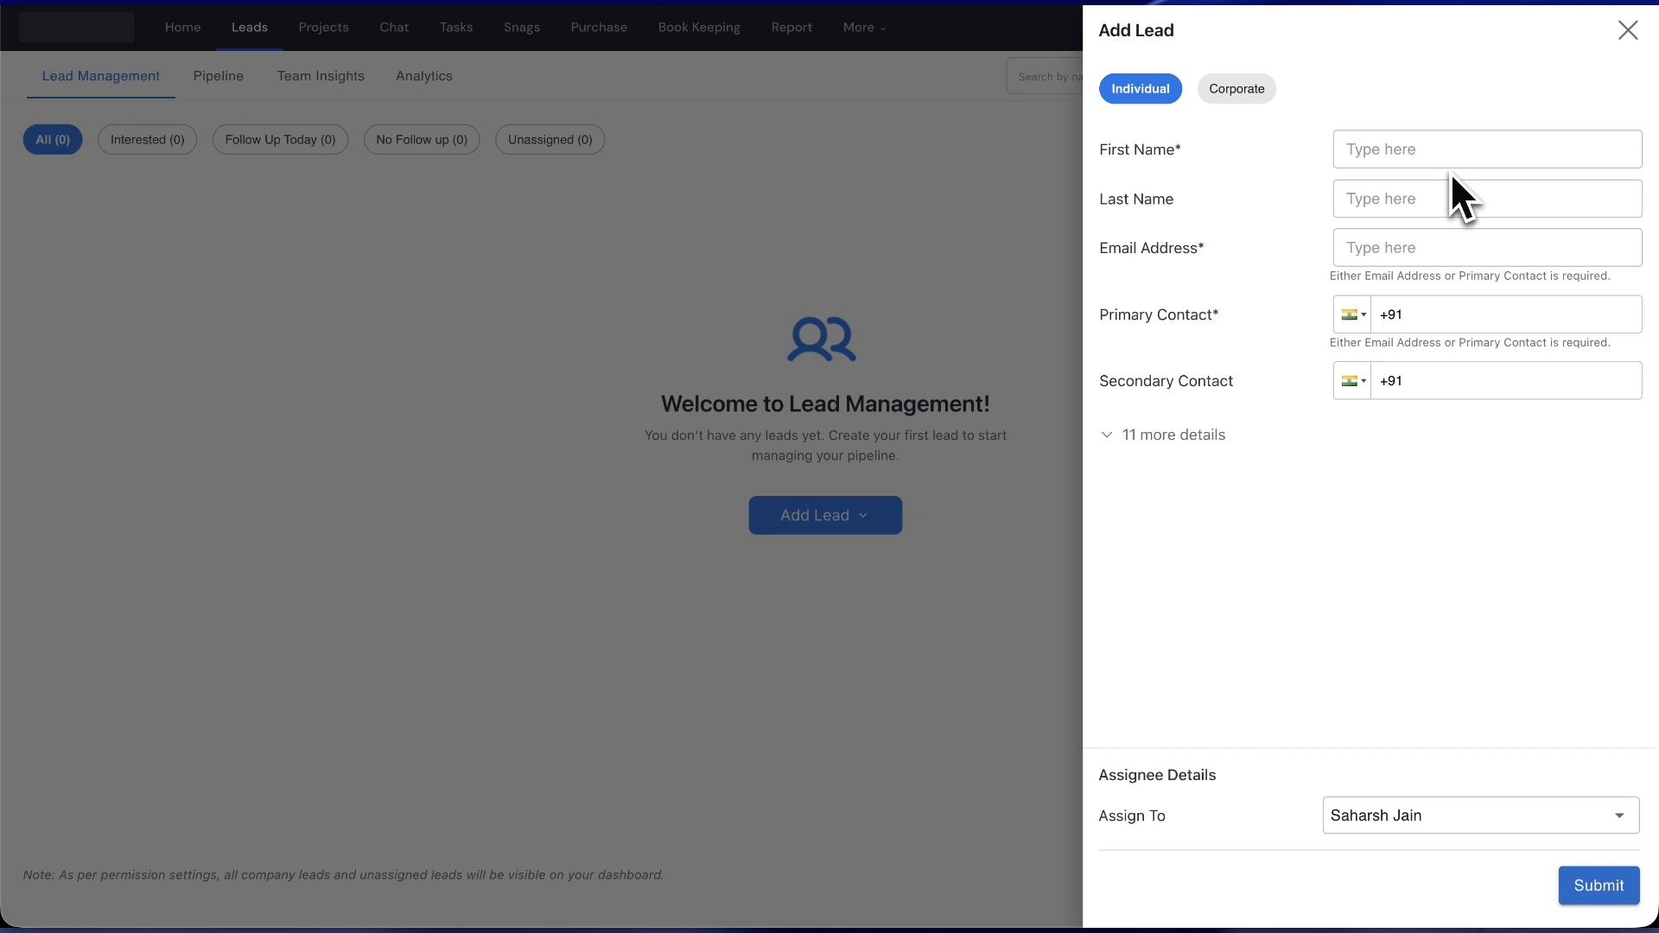
{"action": "left_click", "coordinate": [1450, 171]}
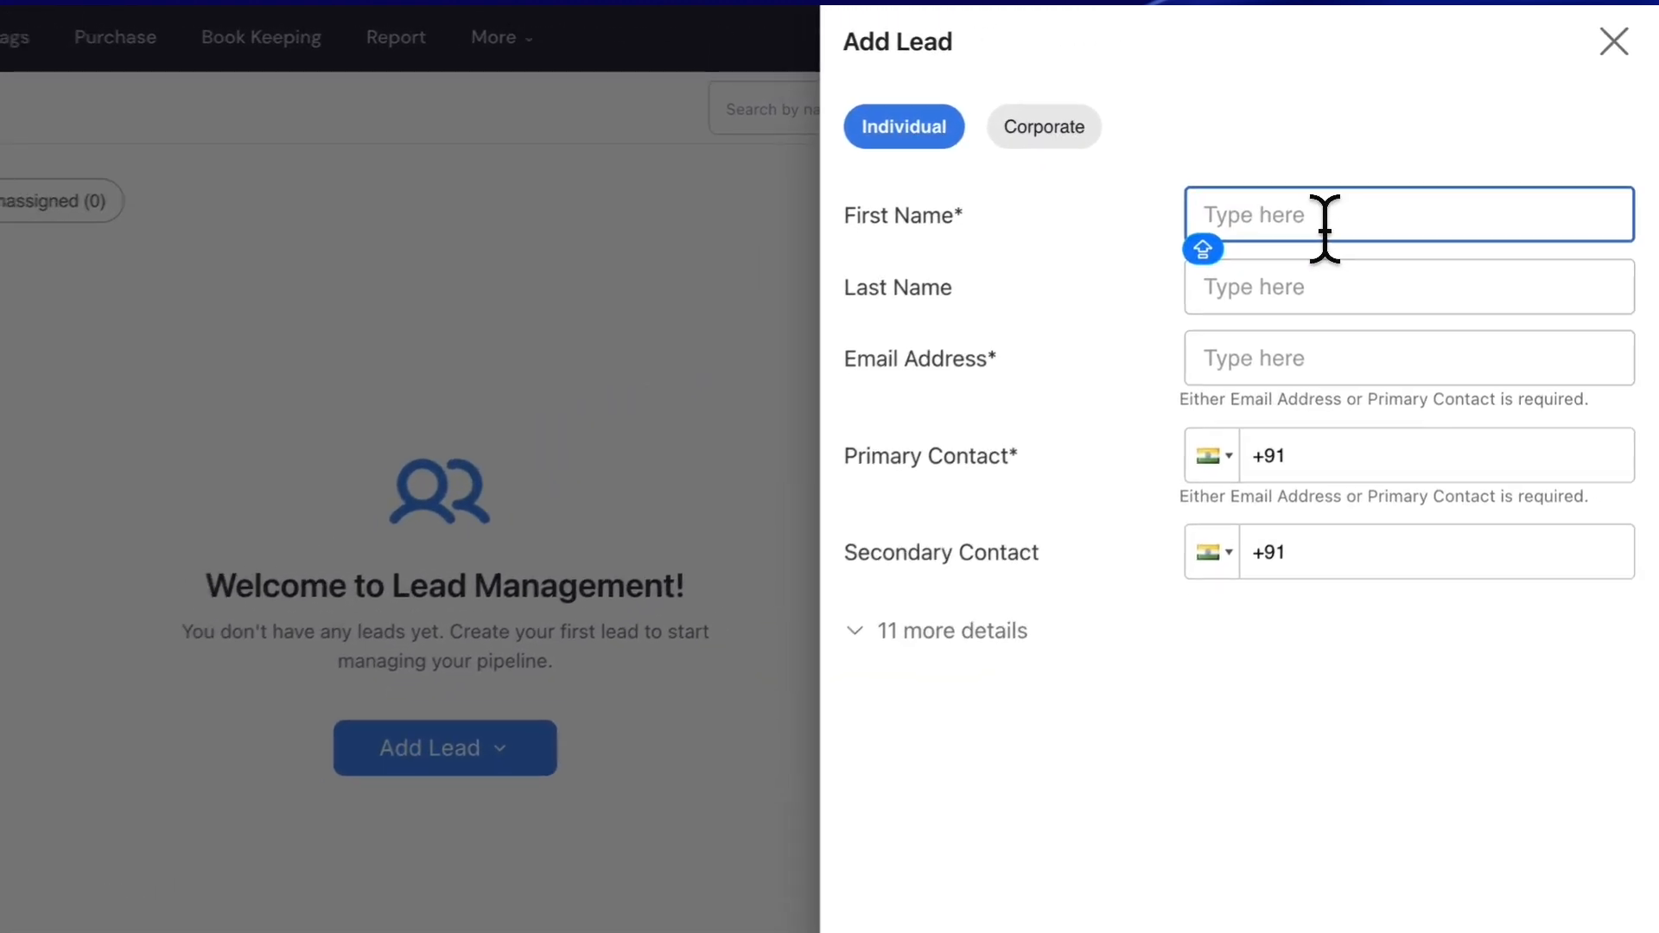
{"action": "type", "text": "TEST"}
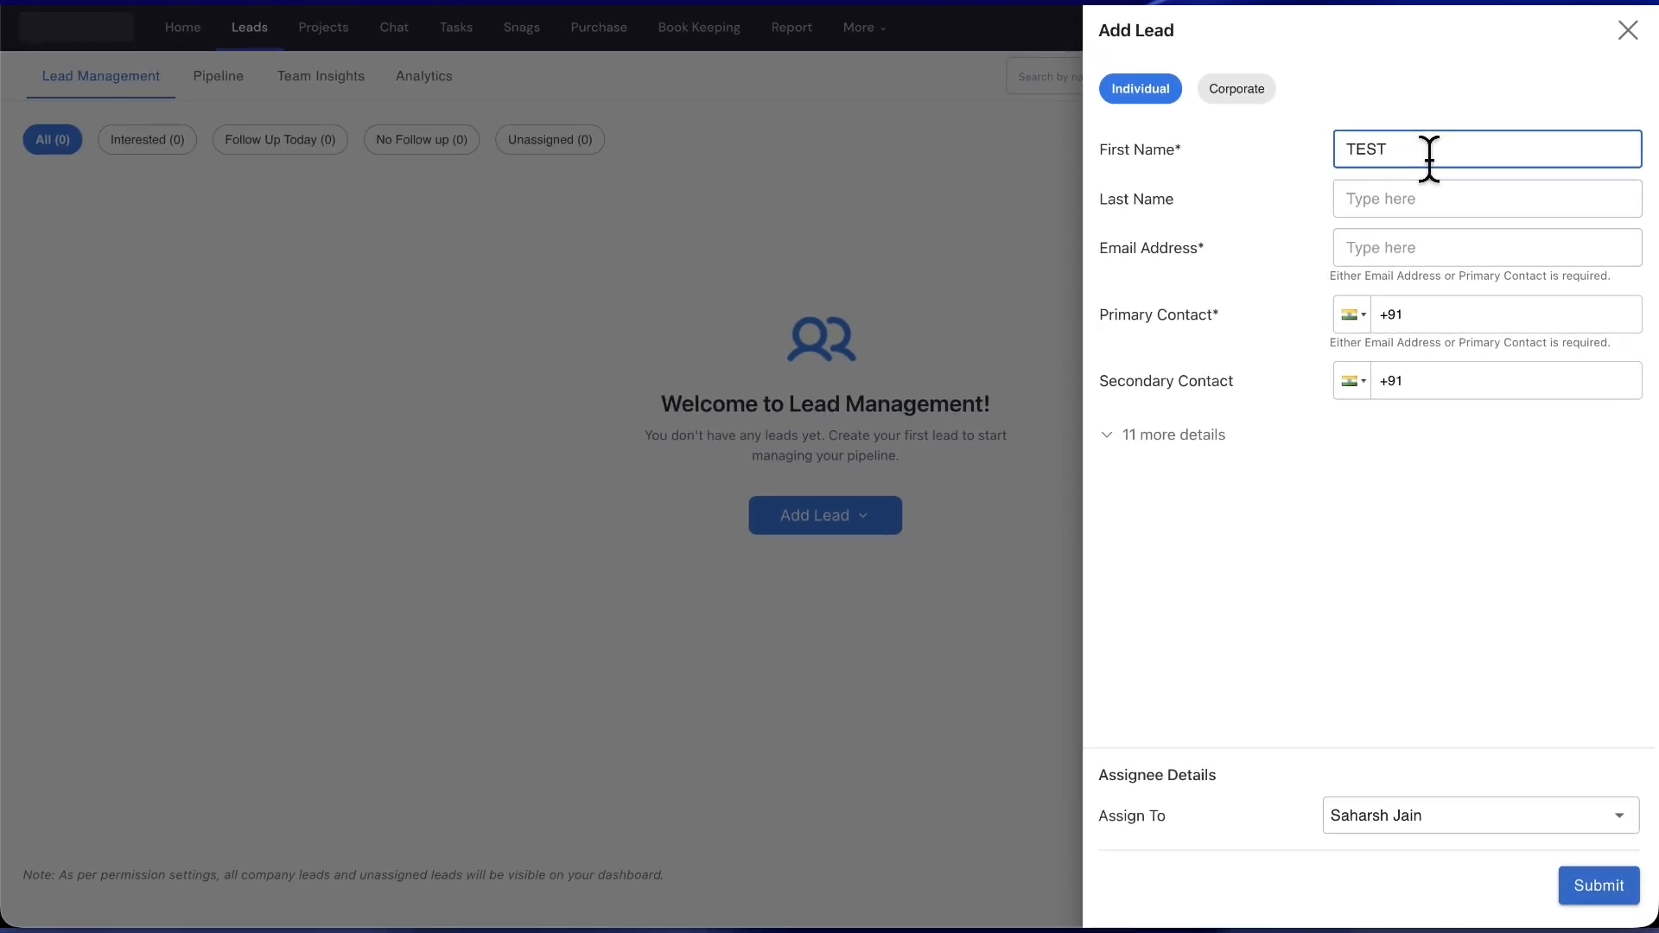
- Fill in the lead's e-mail address and primary contact number, and show the 11 extra details
{"action": "left_click", "coordinate": [1424, 247]}
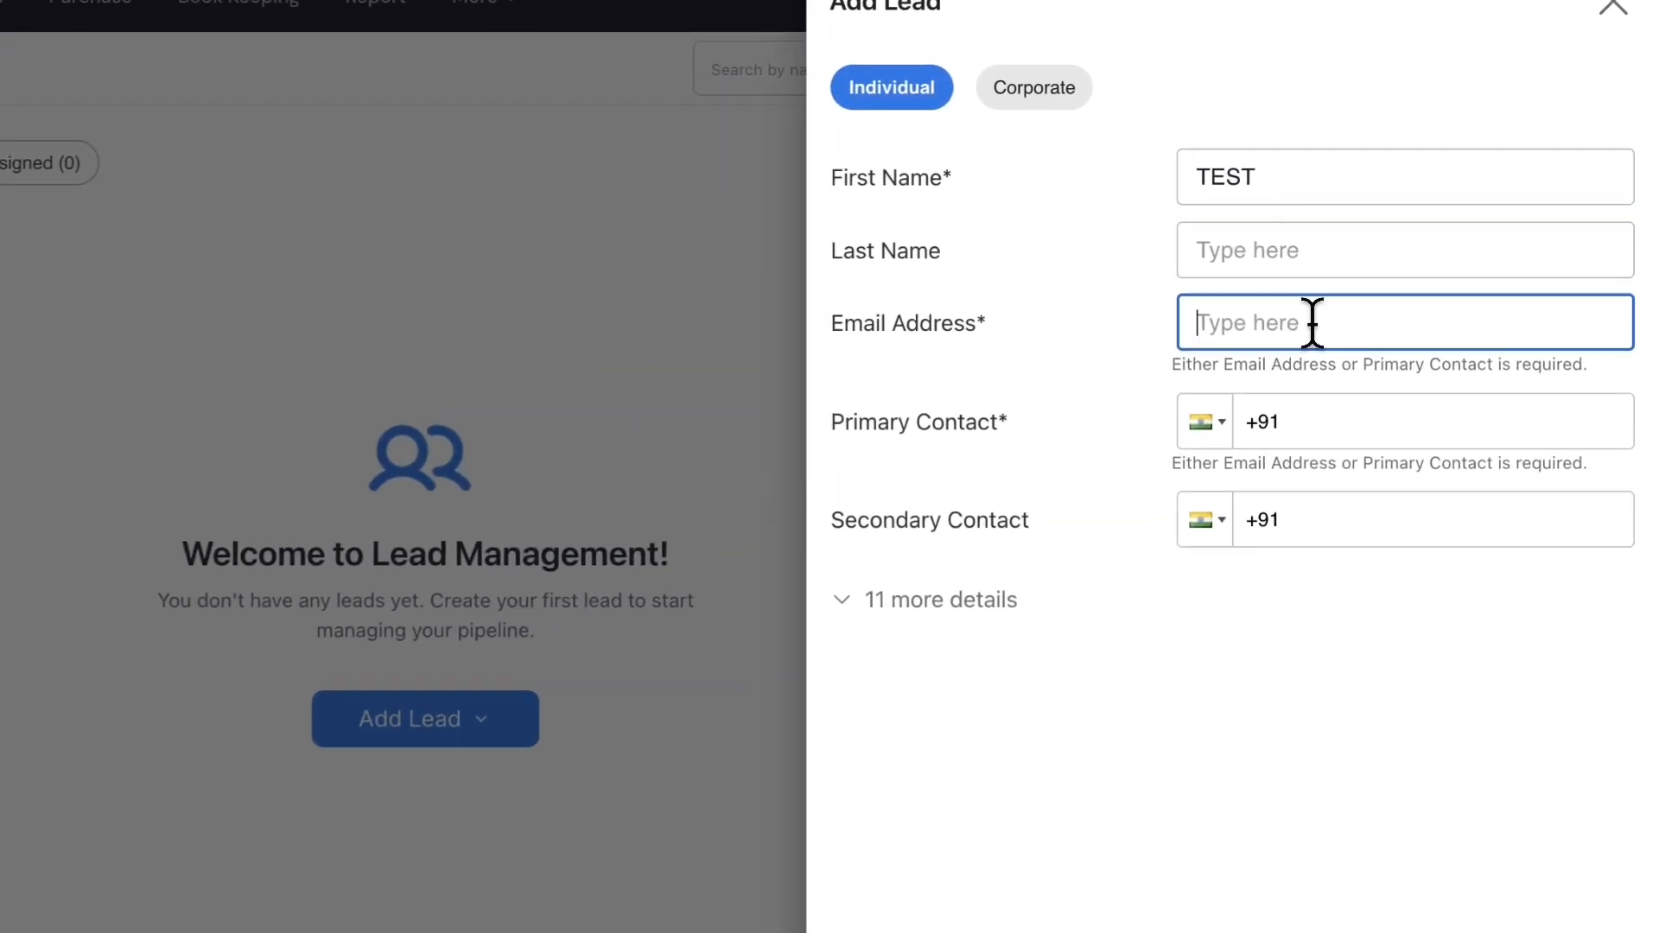
{"action": "type", "text": "TEST"}
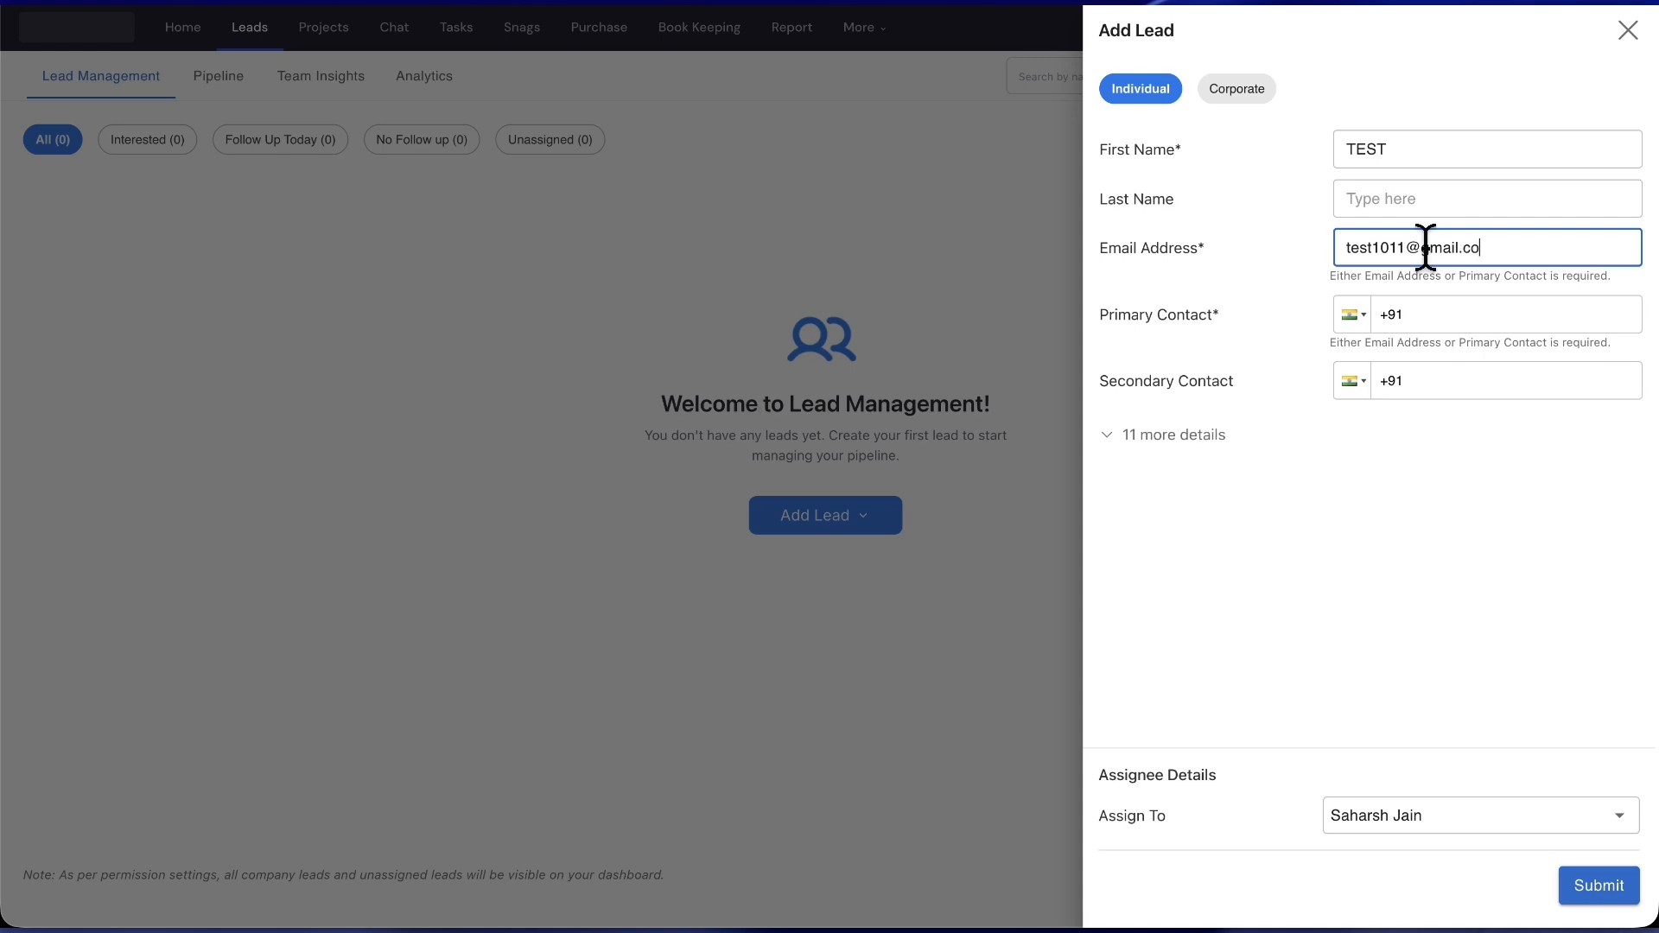
{"action": "left_click", "coordinate": [1445, 321]}
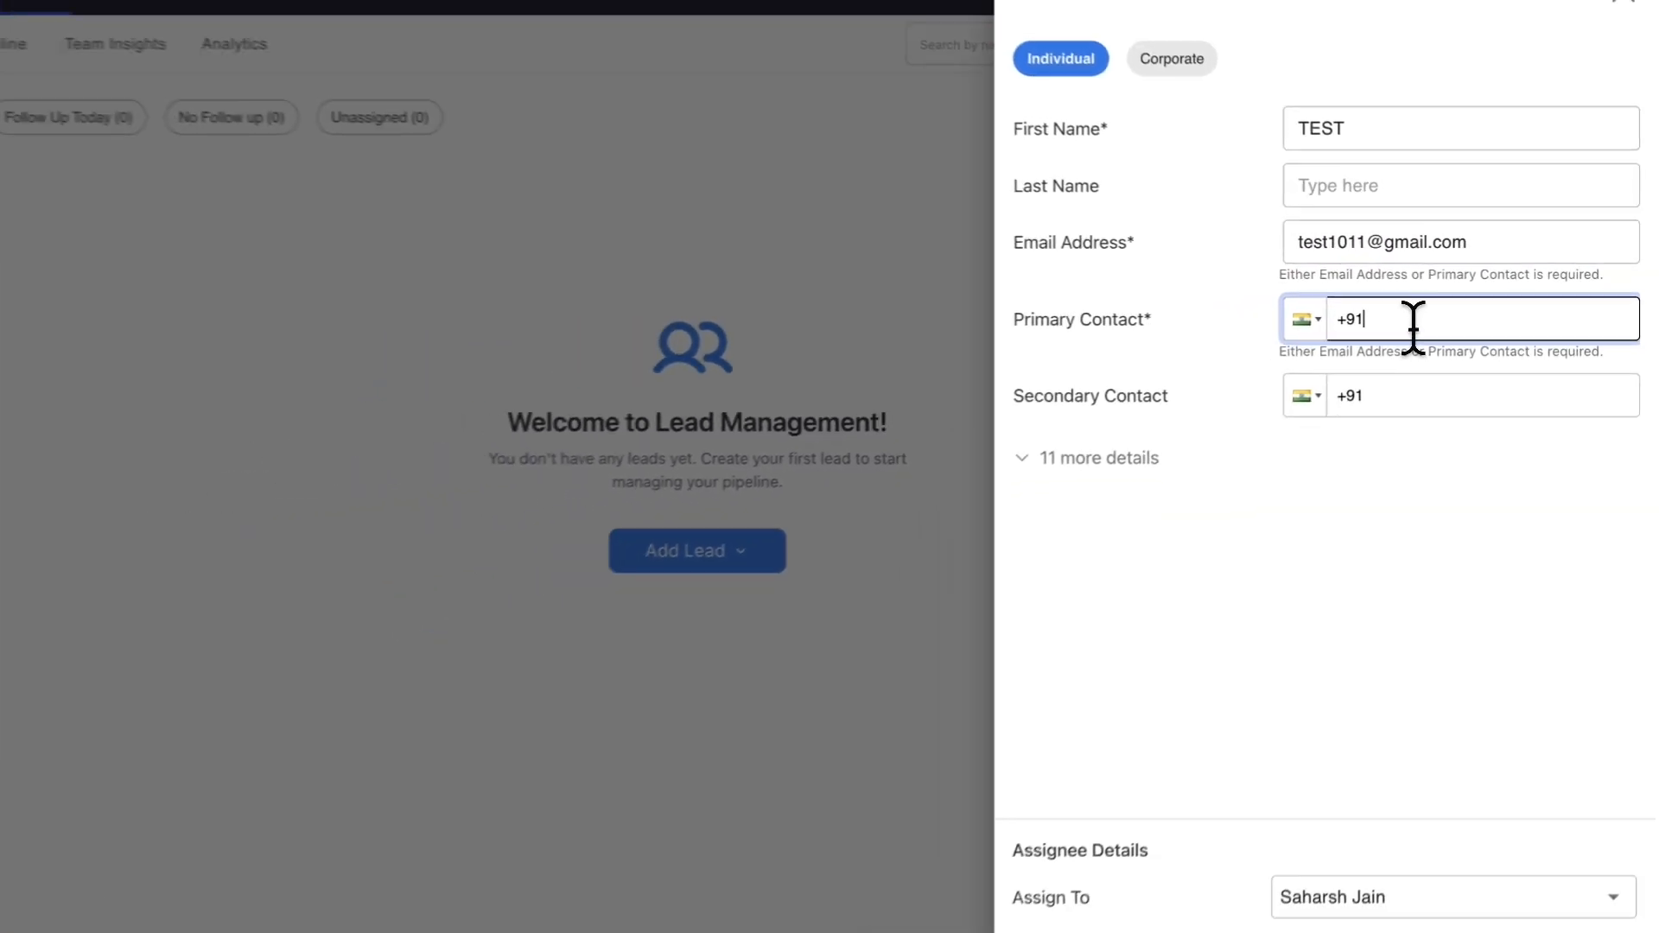
{"action": "type", "text": "645645"}
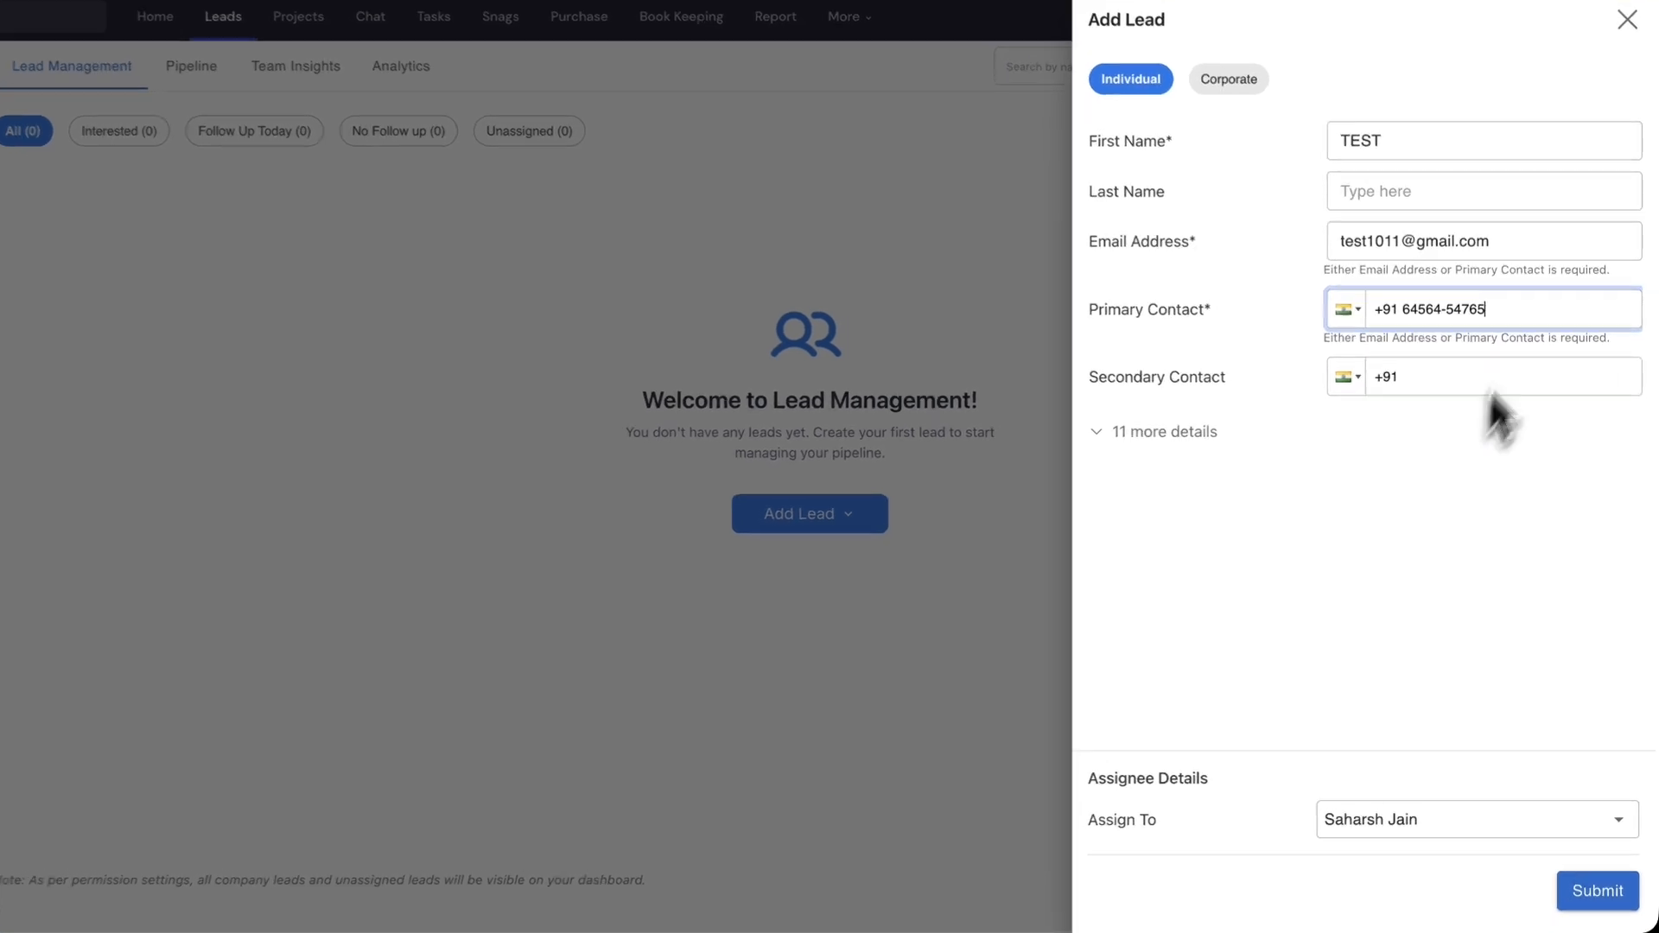
{"action": "left_click", "coordinate": [1244, 436]}
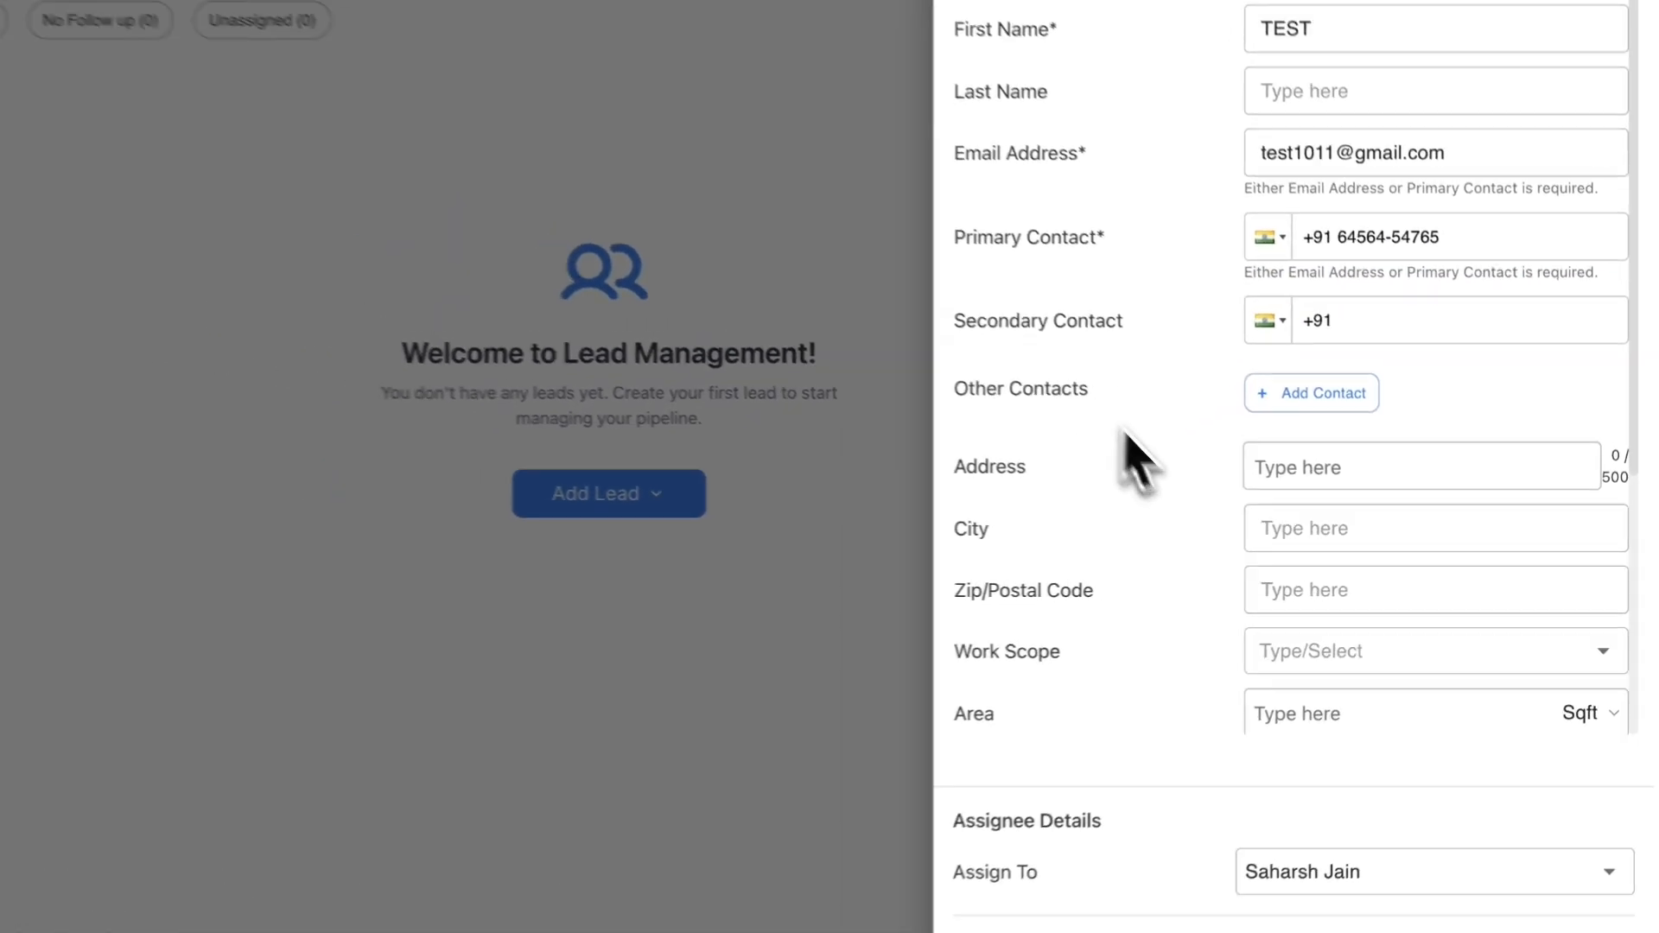
- Enter an expected budget of 7,000, leaving Lead Source, Source Name and Assign To unchanged
{"action": "scroll", "coordinate": [1128, 436], "scroll_direction": "down", "scroll_amount": 5}
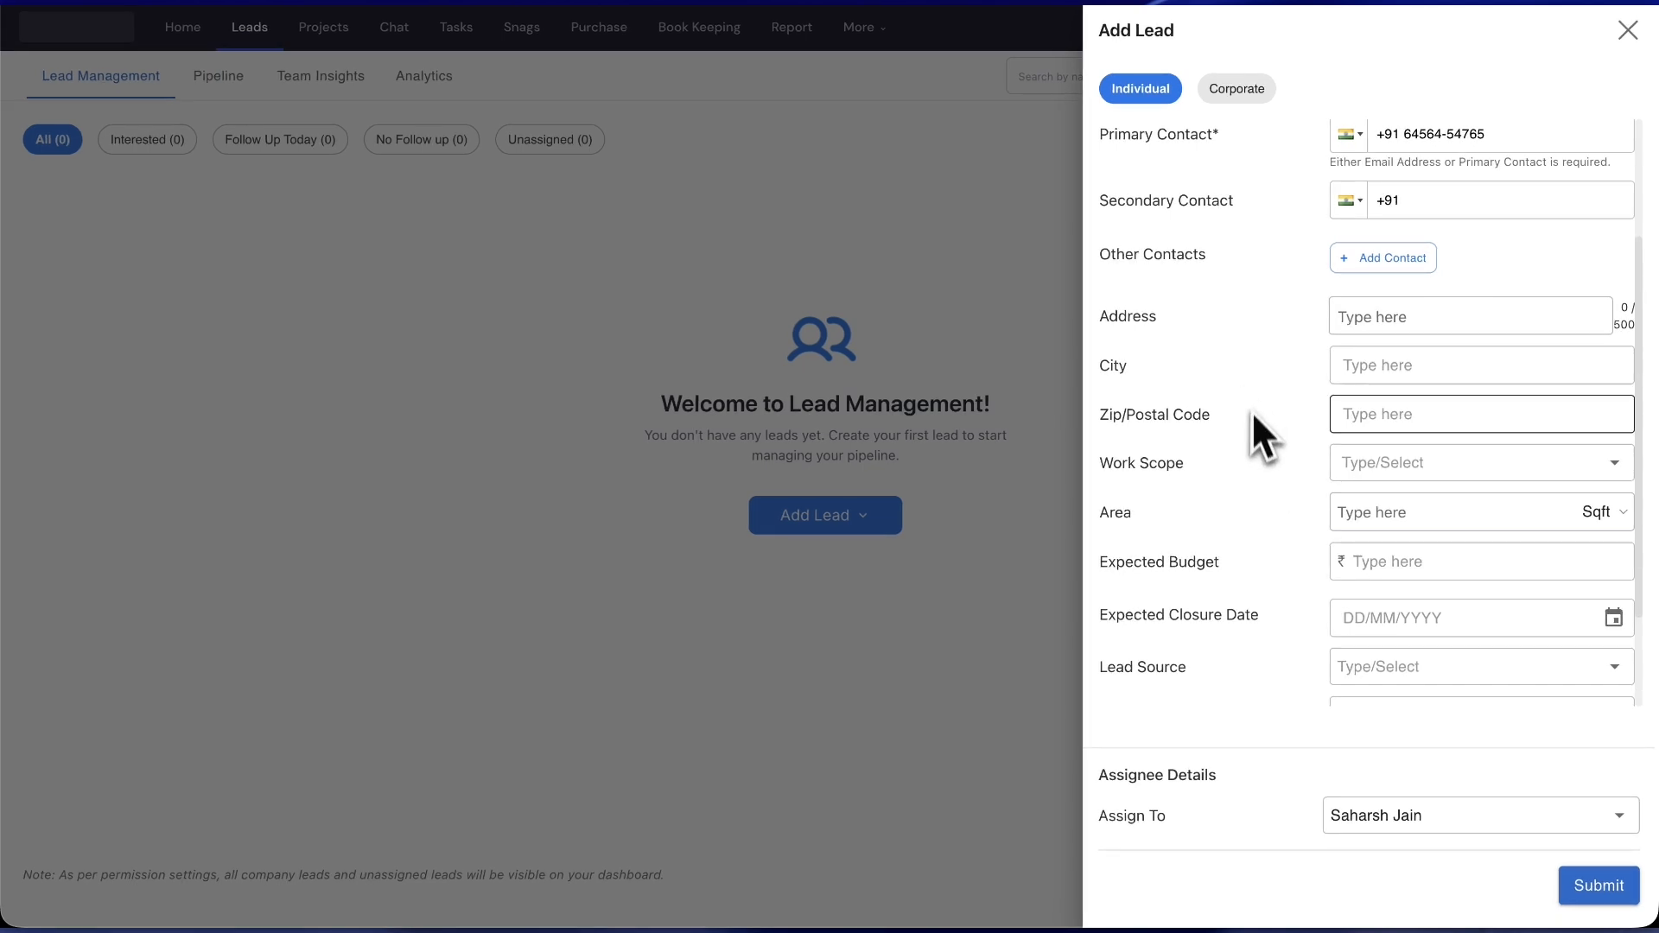
{"action": "scroll", "coordinate": [1382, 544], "scroll_direction": "down", "scroll_amount": 2}
{"action": "left_click", "coordinate": [1406, 471]}
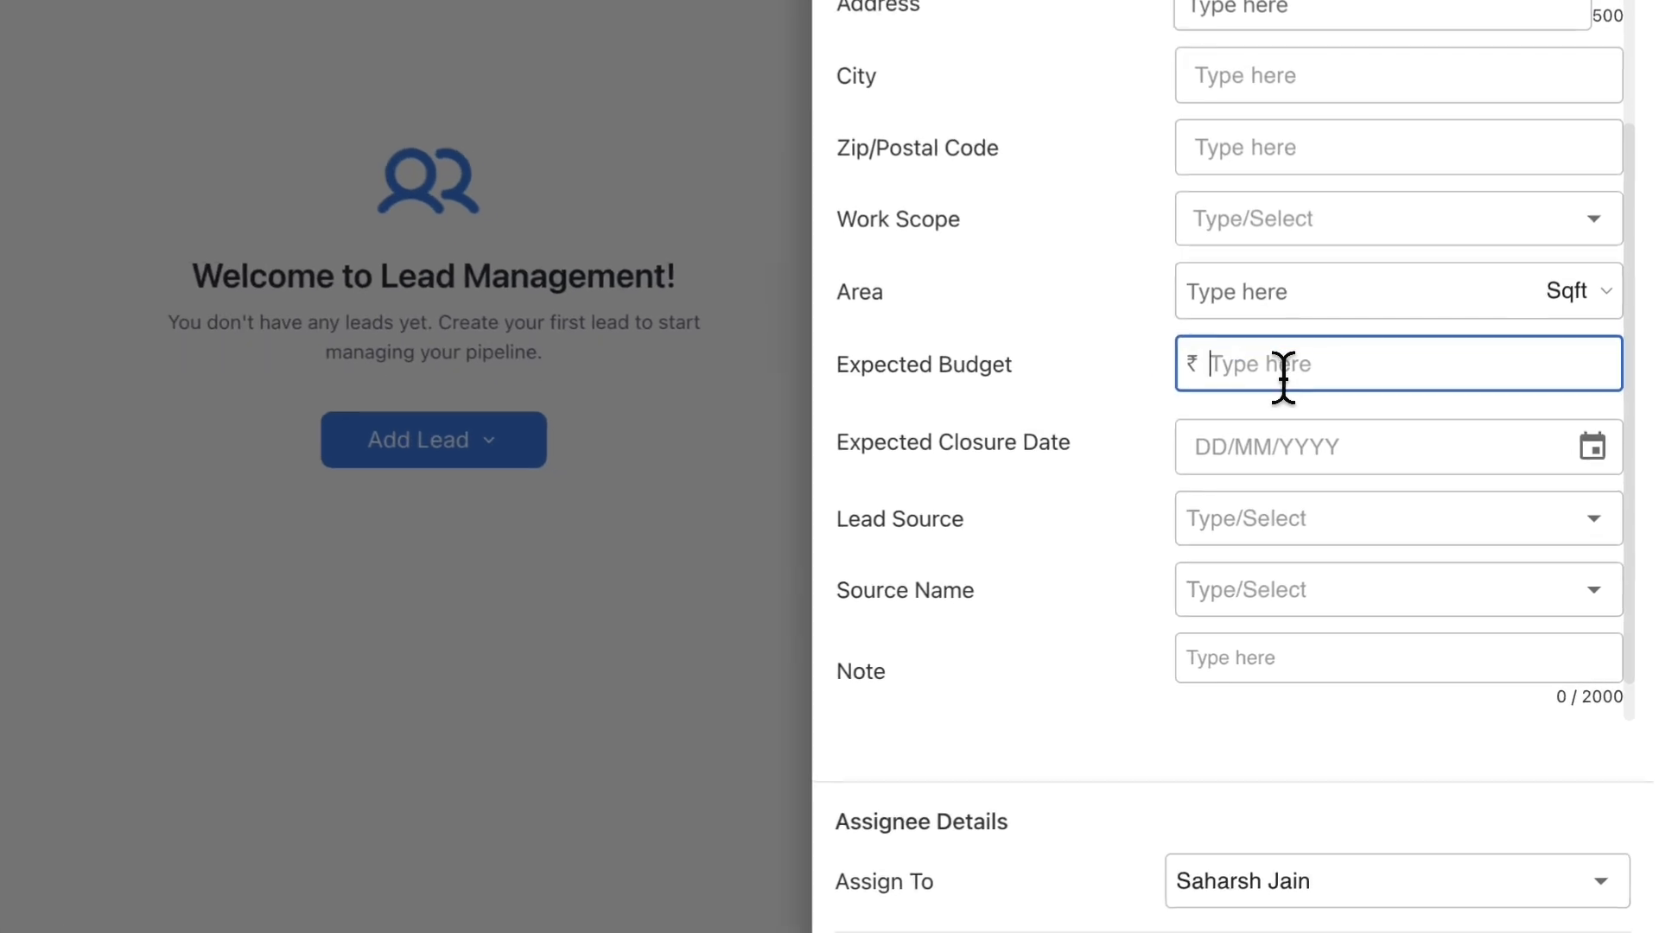
{"action": "type", "text": "7,0"}
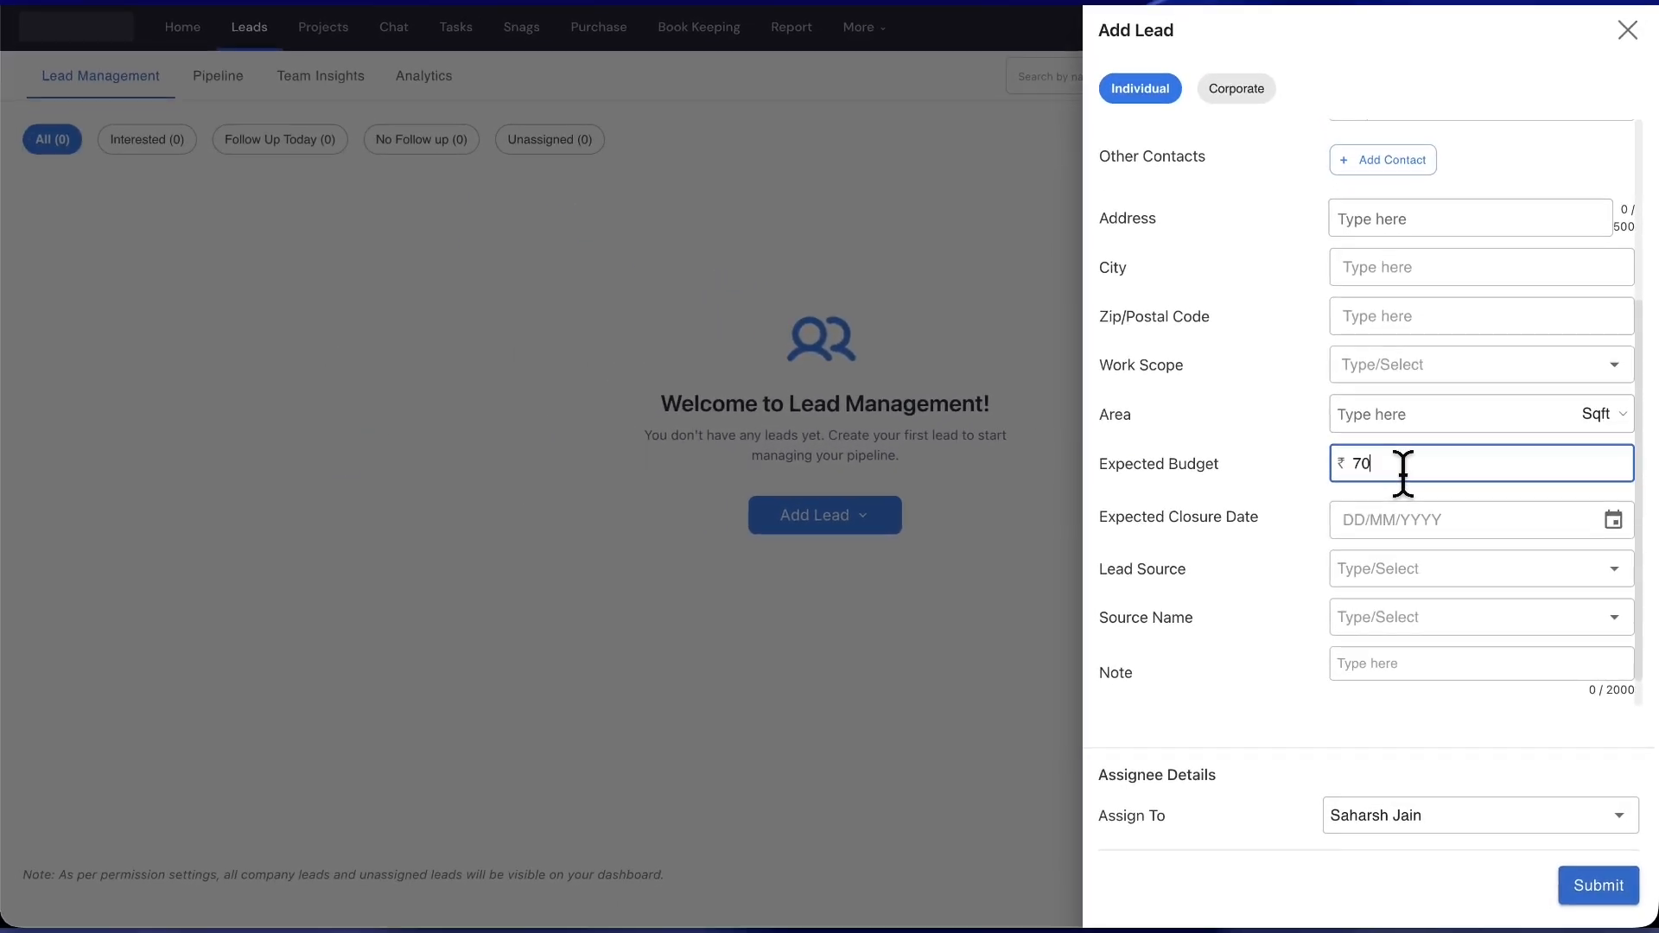
{"action": "type", "text": "00"}
{"action": "scroll", "coordinate": [1347, 519], "scroll_direction": "down", "scroll_amount": 1}
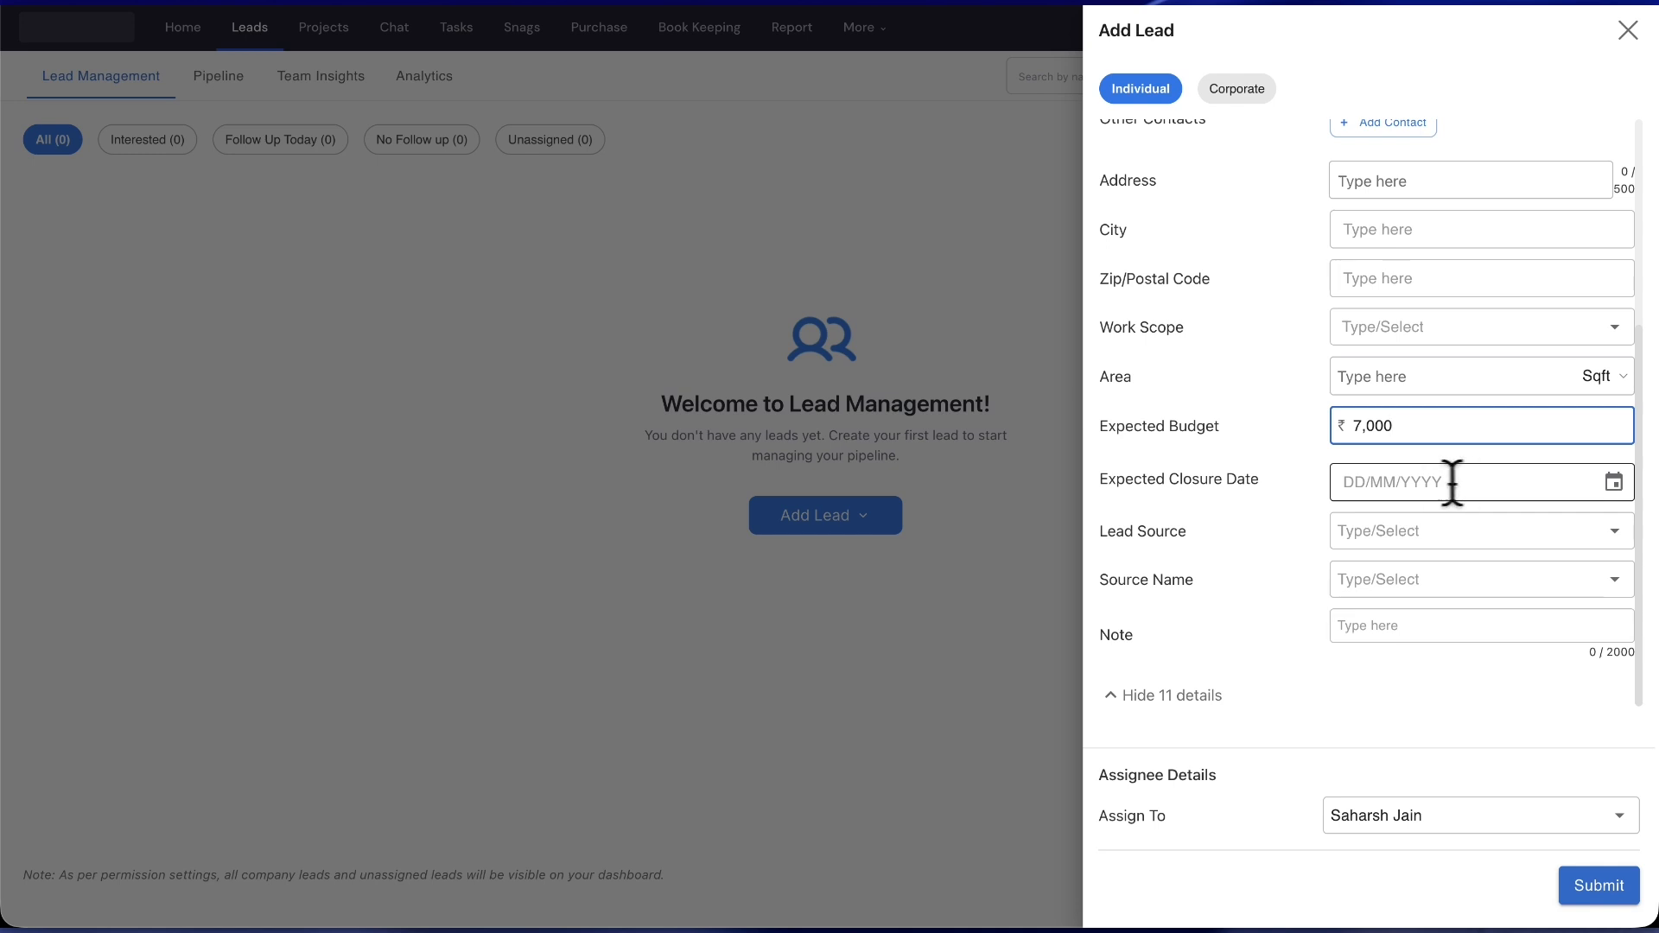
{"action": "left_click", "coordinate": [1416, 535]}
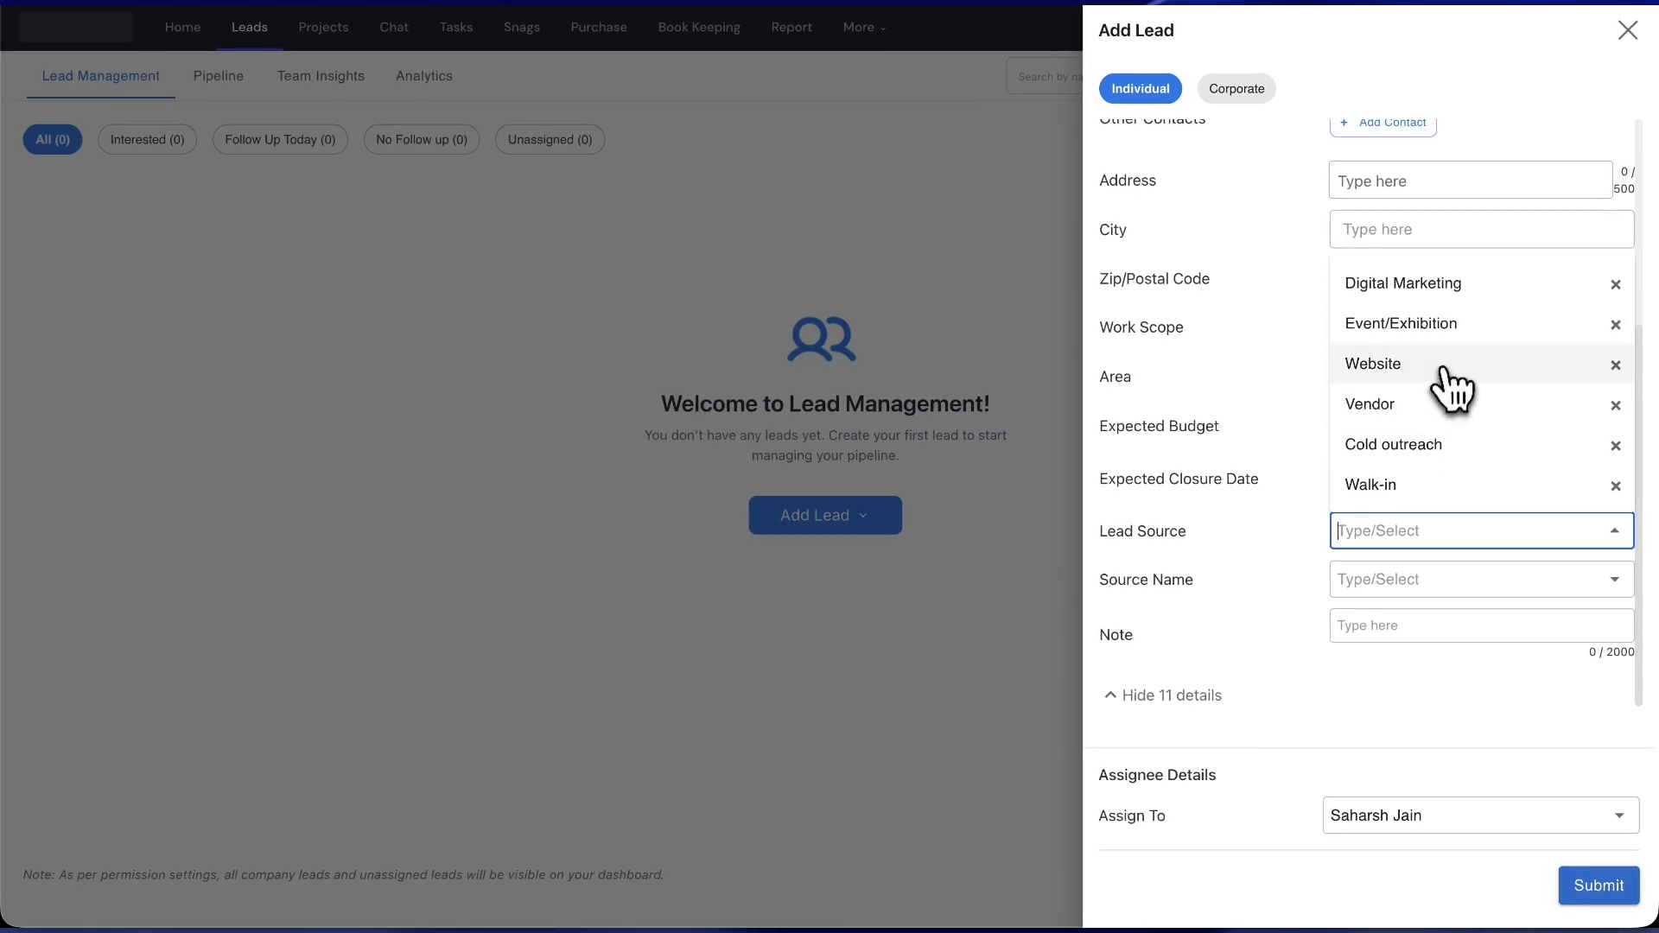
{"action": "left_click", "coordinate": [1401, 580]}
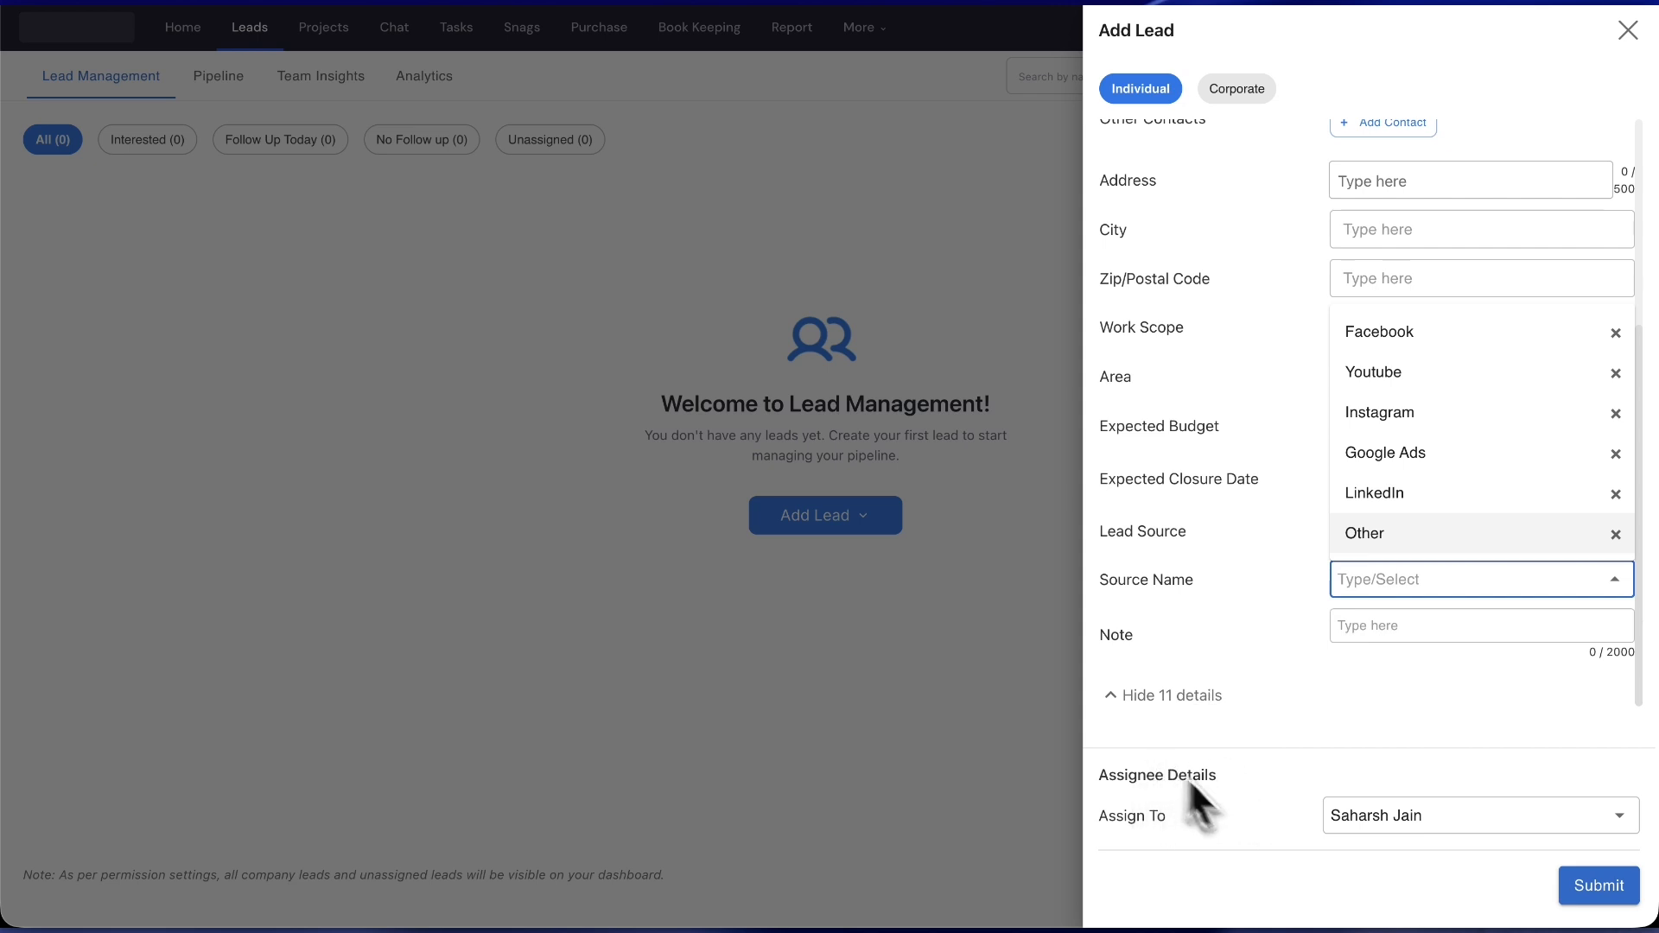
{"action": "left_click", "coordinate": [1619, 819]}
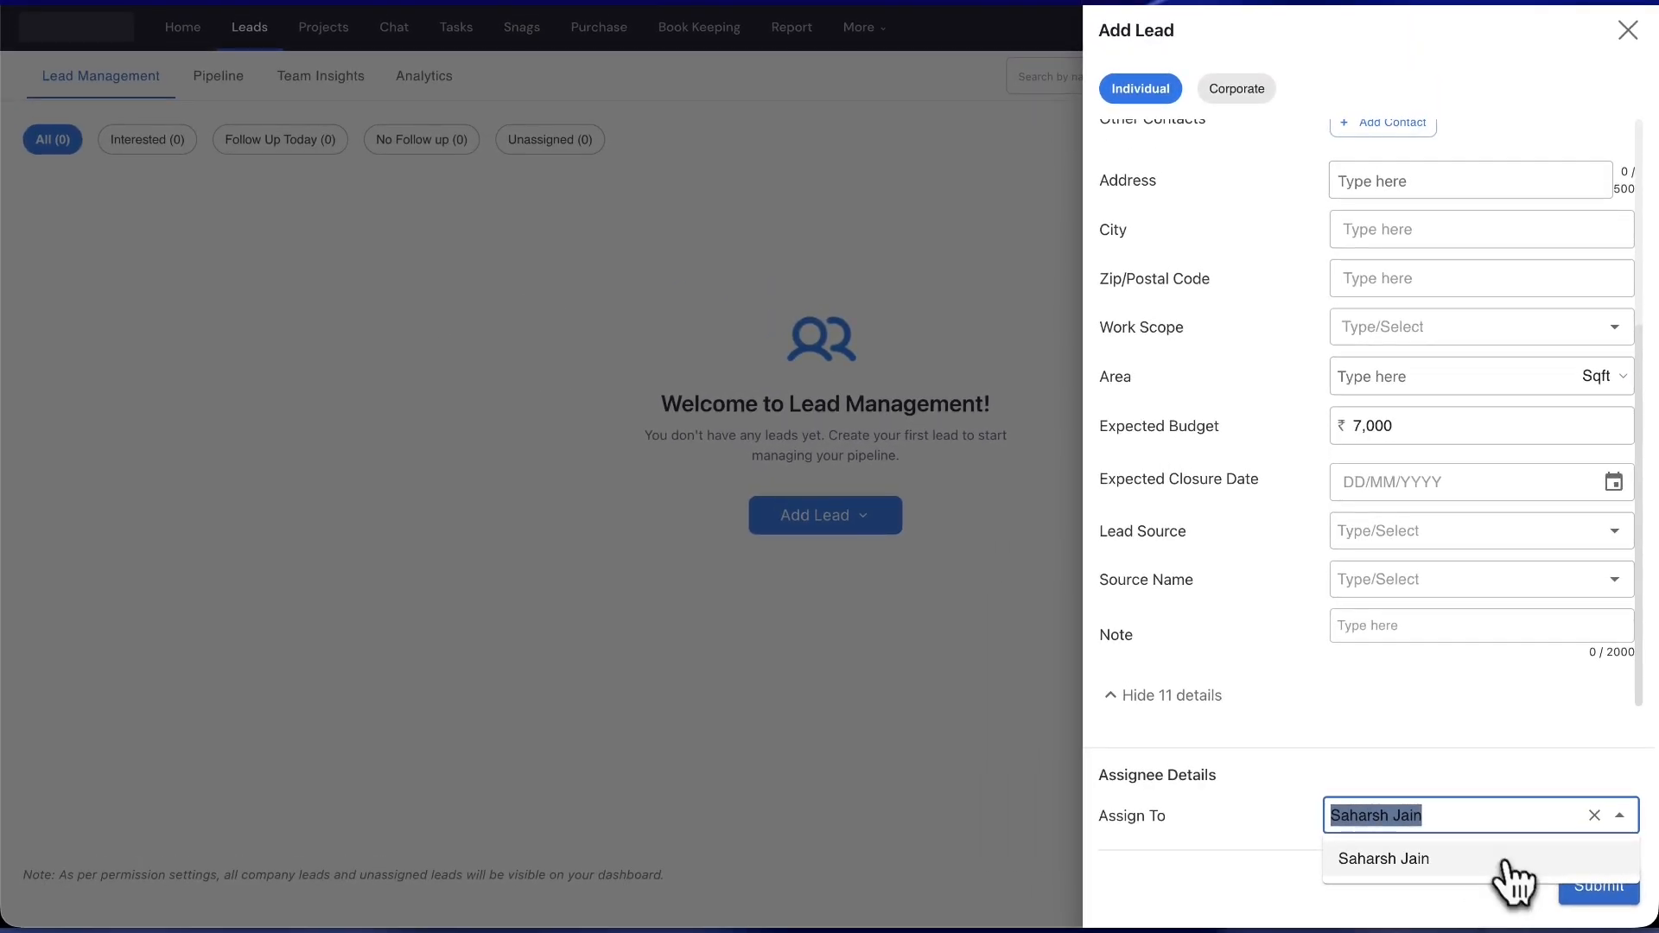
- Keep the default assignee and submit the TEST lead
{"action": "left_click", "coordinate": [1558, 726]}
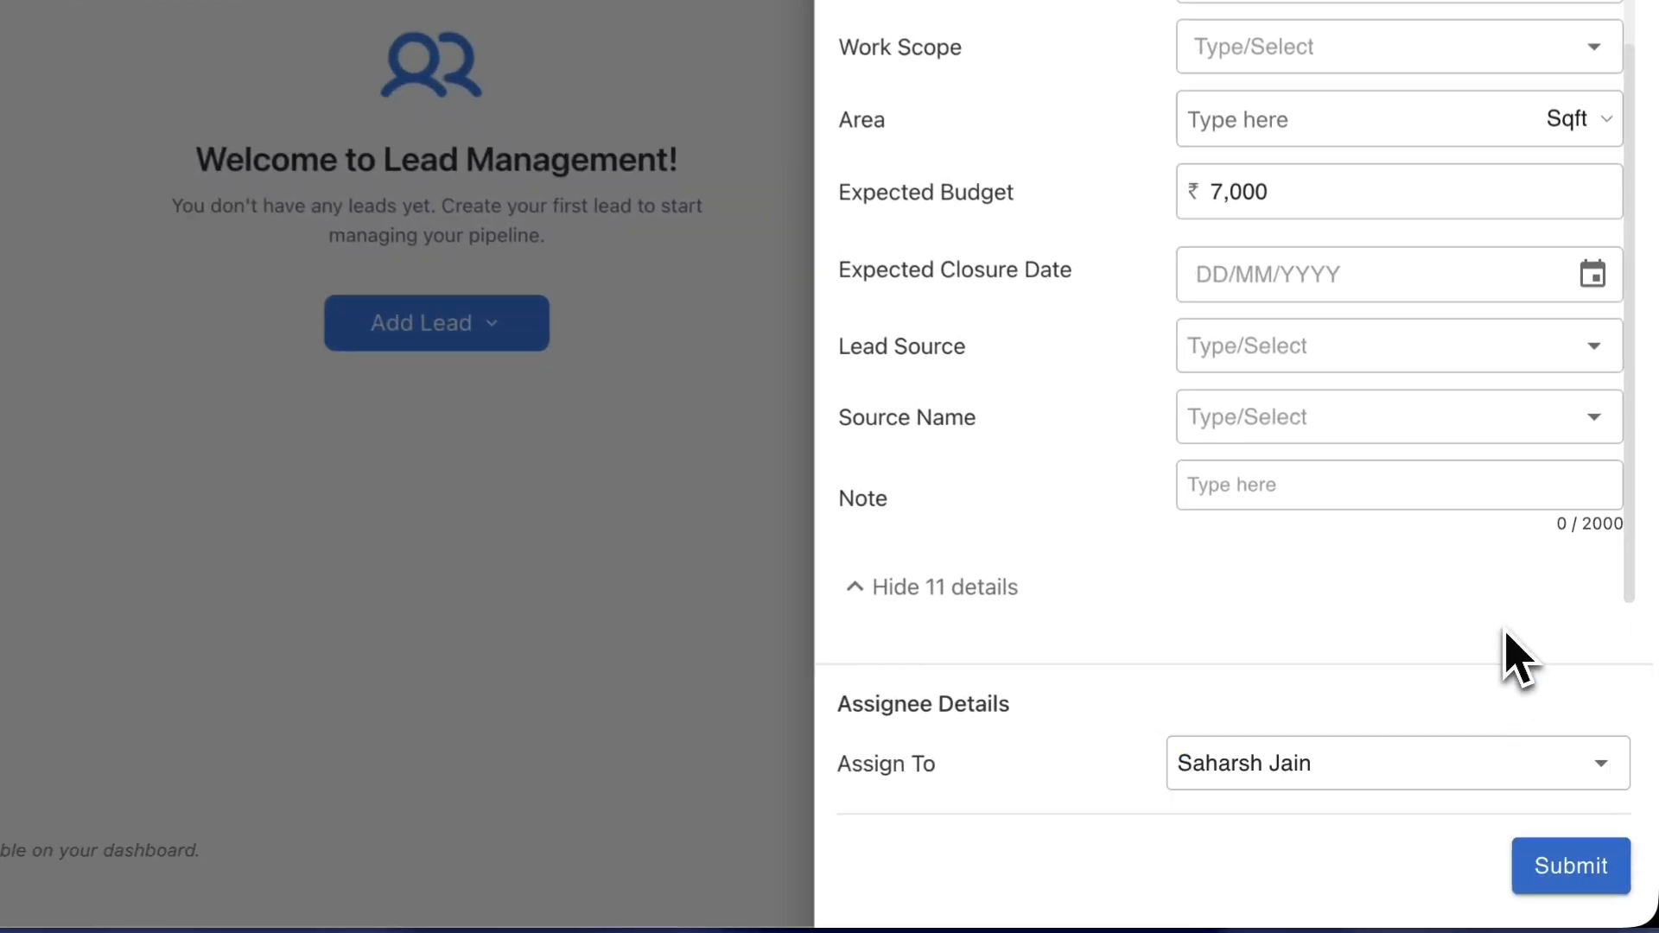
{"action": "left_click", "coordinate": [1554, 872]}
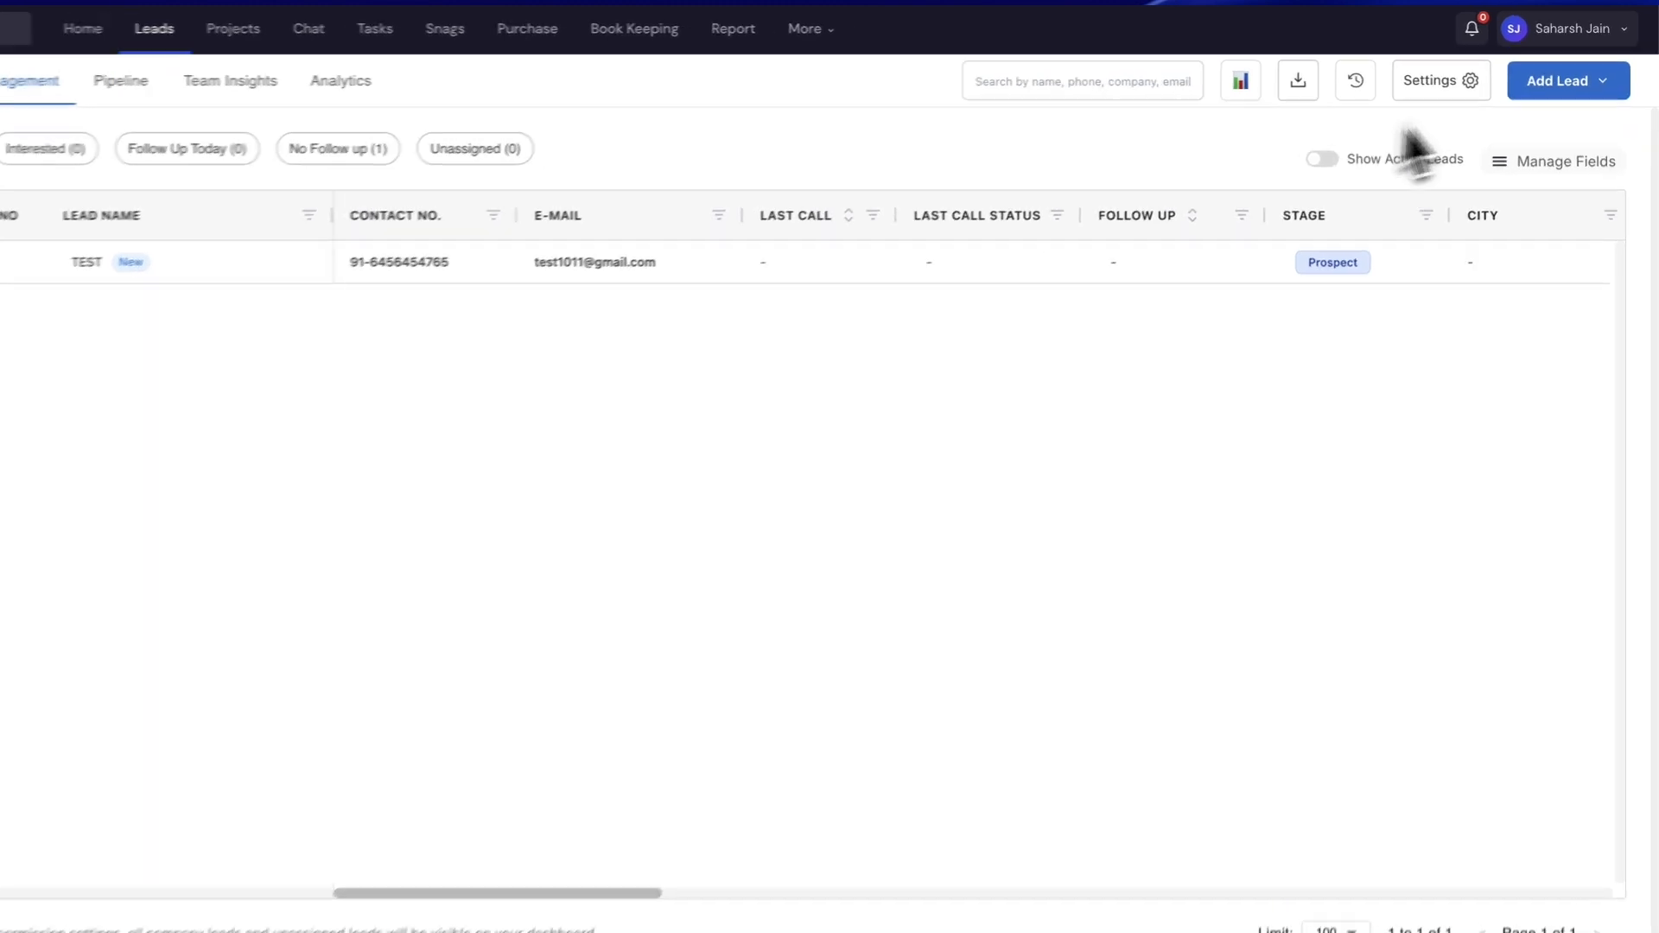
- Download the Leads Sample format through Add Lead › Import From Xls
{"action": "left_click", "coordinate": [1555, 82]}
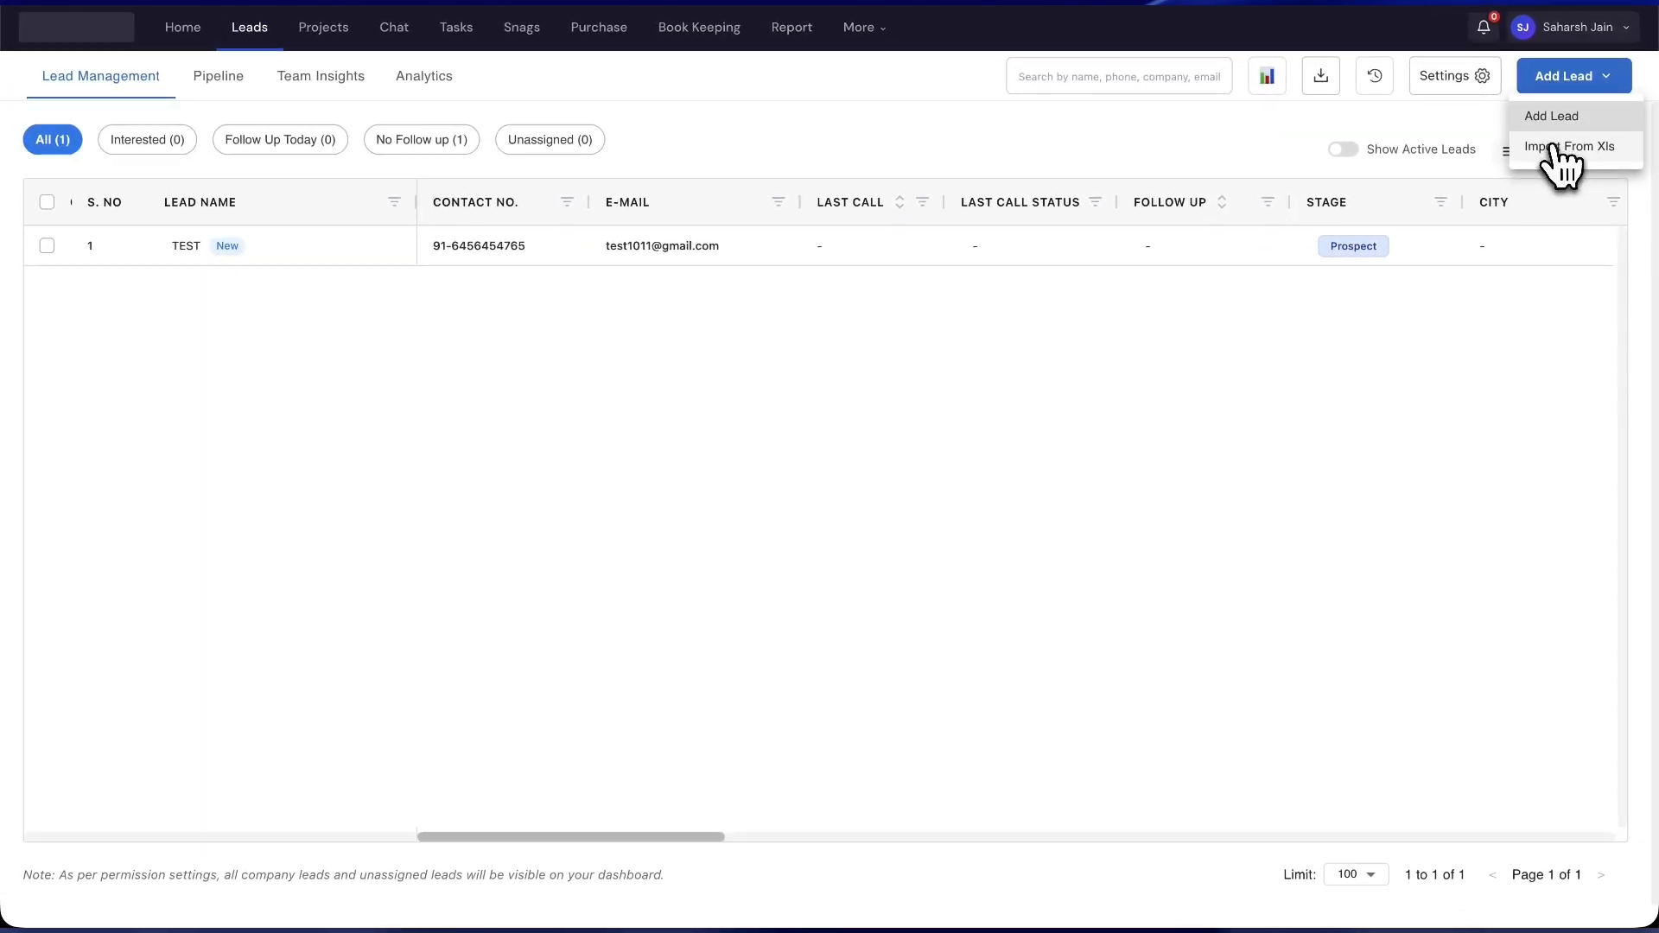
{"action": "left_click", "coordinate": [1555, 147]}
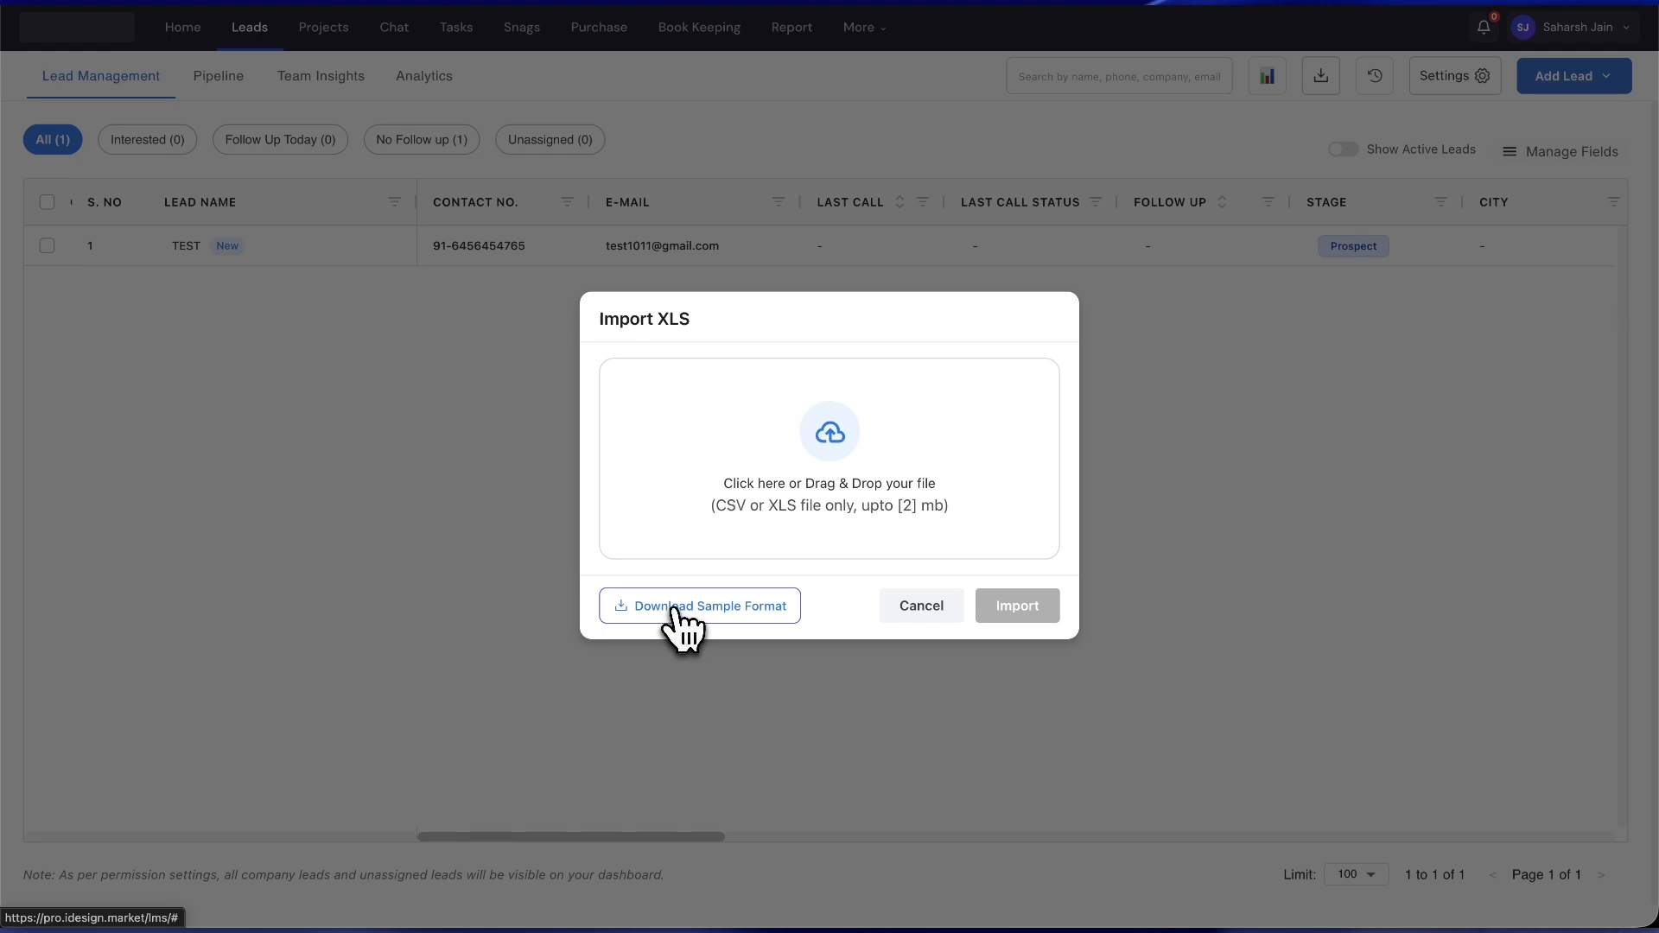
{"action": "left_click", "coordinate": [674, 610]}
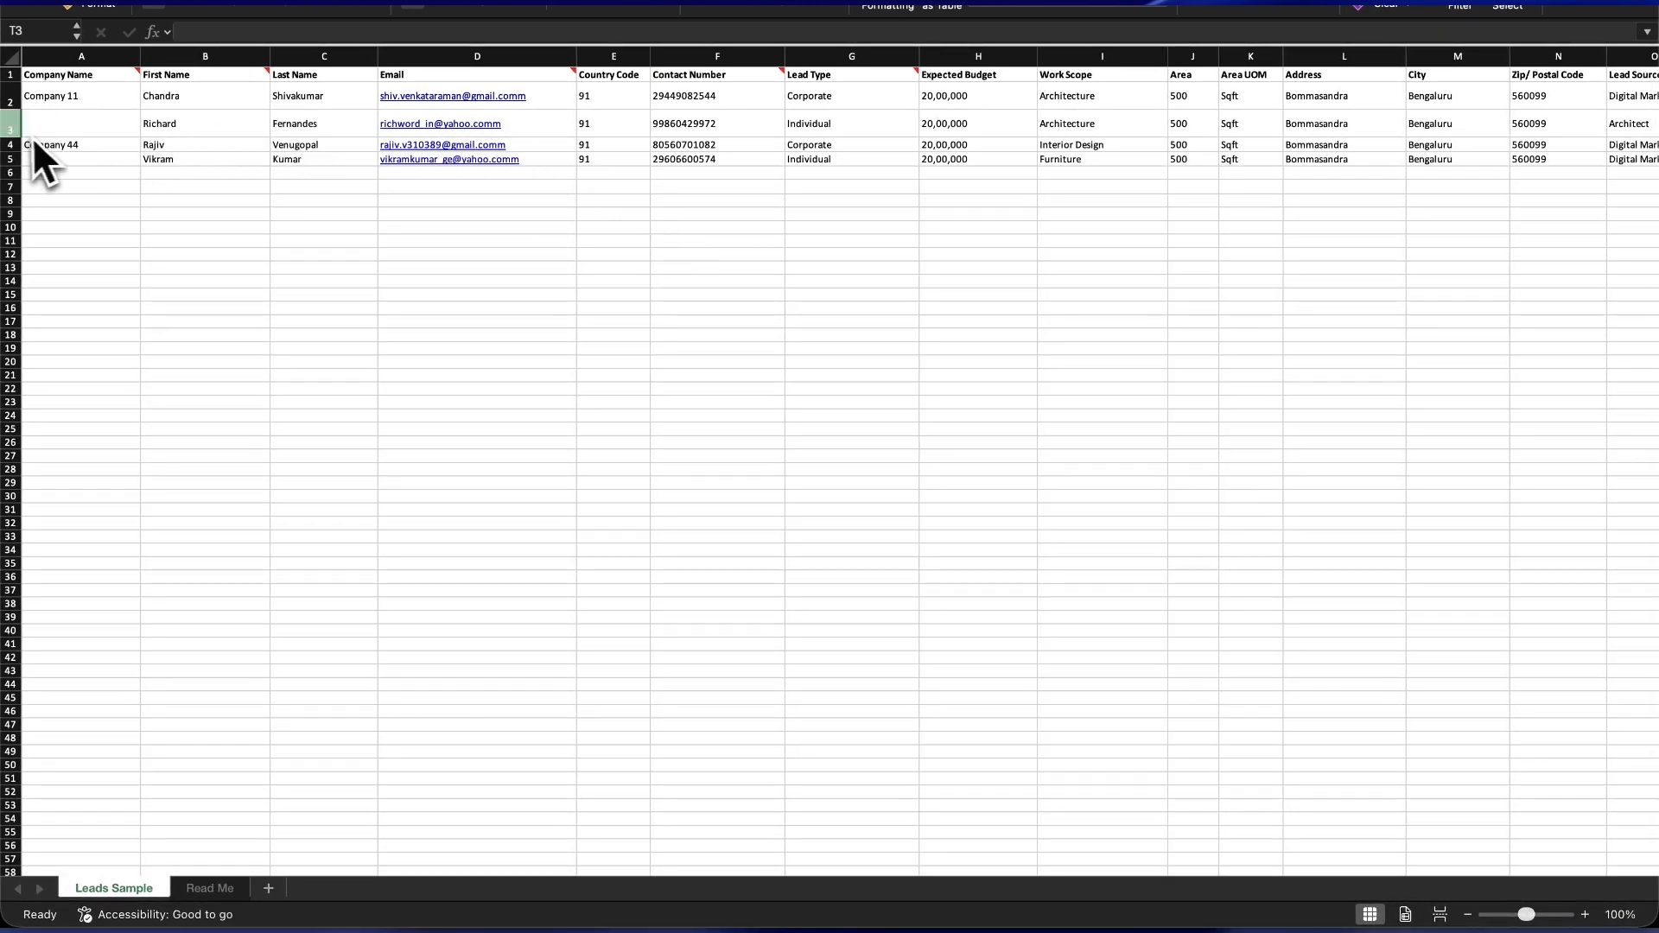
- Clear sample rows 4 to 6 so only two example leads remain
{"action": "left_click_drag", "start_coordinate": [10, 123], "coordinate": [8, 154]}
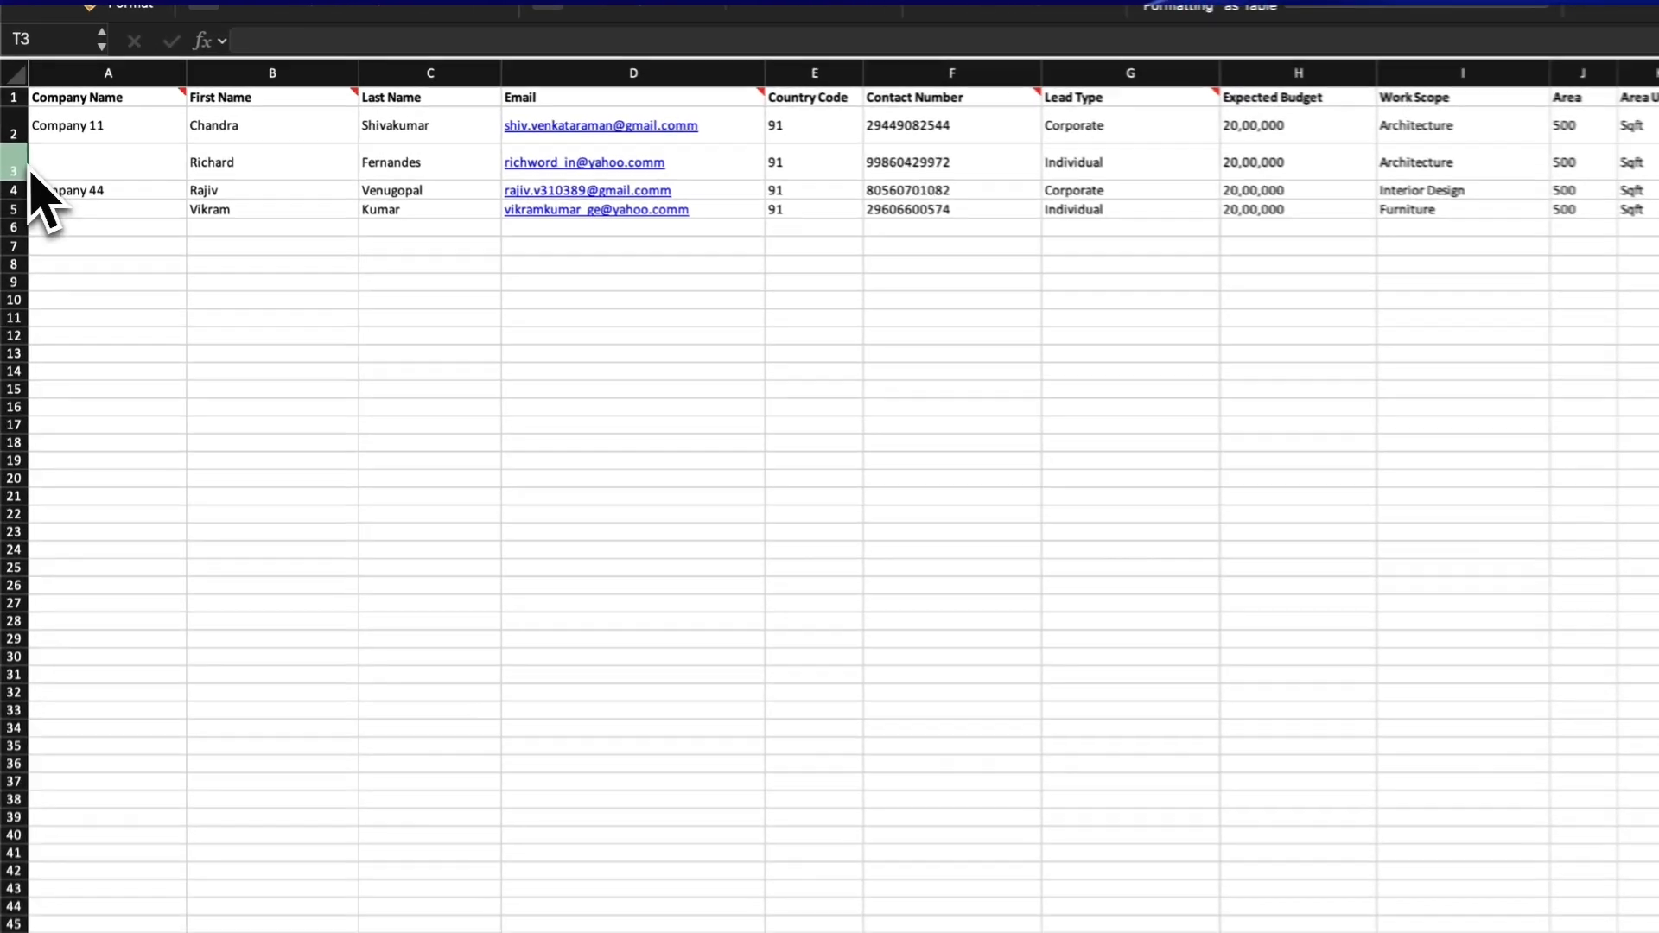
{"action": "mouse_move", "coordinate": [12, 227]}
{"action": "left_mouse_down"}
{"action": "mouse_move", "coordinate": [26, 218]}
{"action": "mouse_move", "coordinate": [23, 235]}
{"action": "mouse_move", "coordinate": [23, 204]}
{"action": "left_mouse_up"}
{"action": "left_click", "coordinate": [101, 255]}
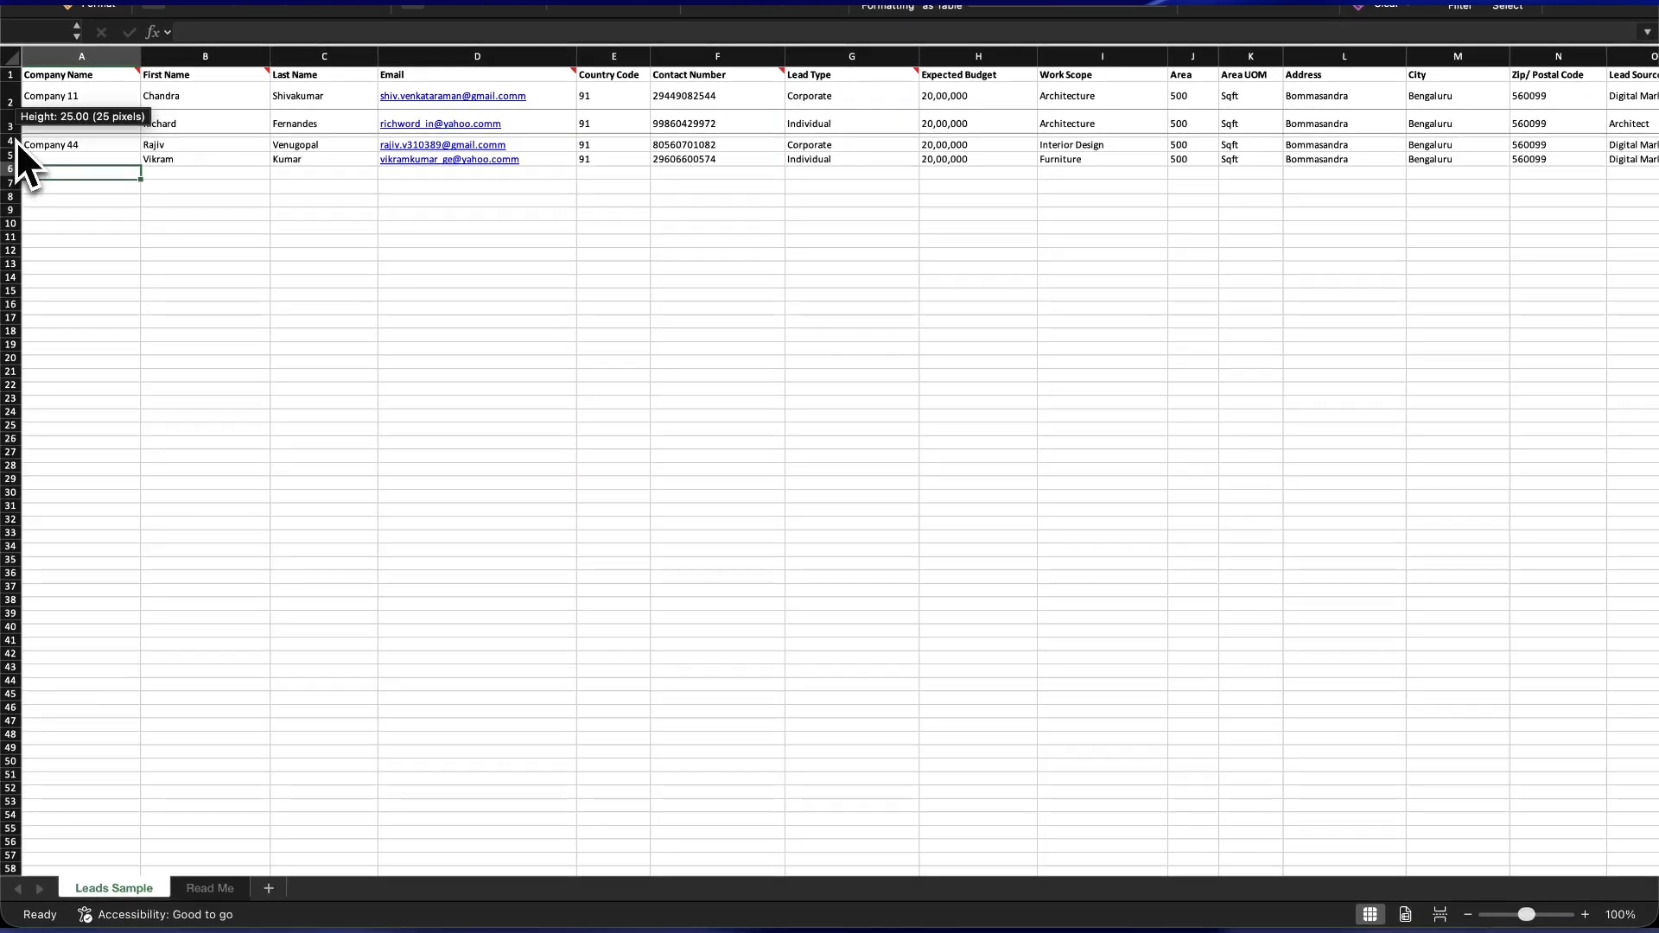
{"action": "left_click_drag", "start_coordinate": [16, 139], "coordinate": [8, 185]}
{"action": "key", "text": "Delete"}
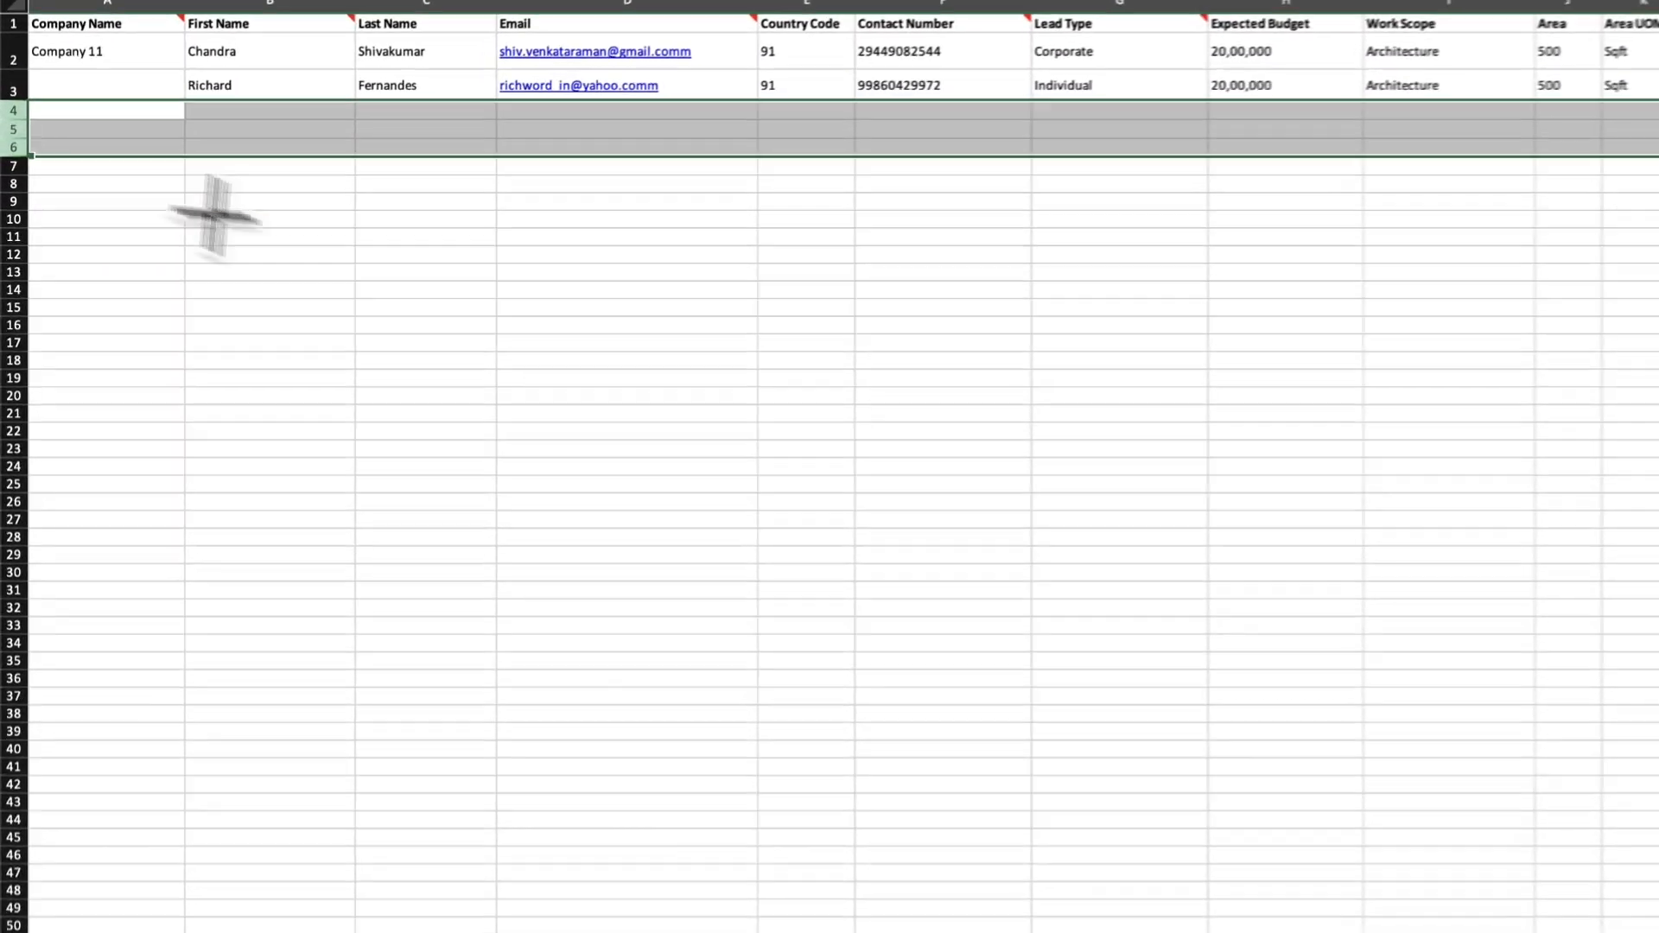
{"action": "left_click", "coordinate": [335, 332]}
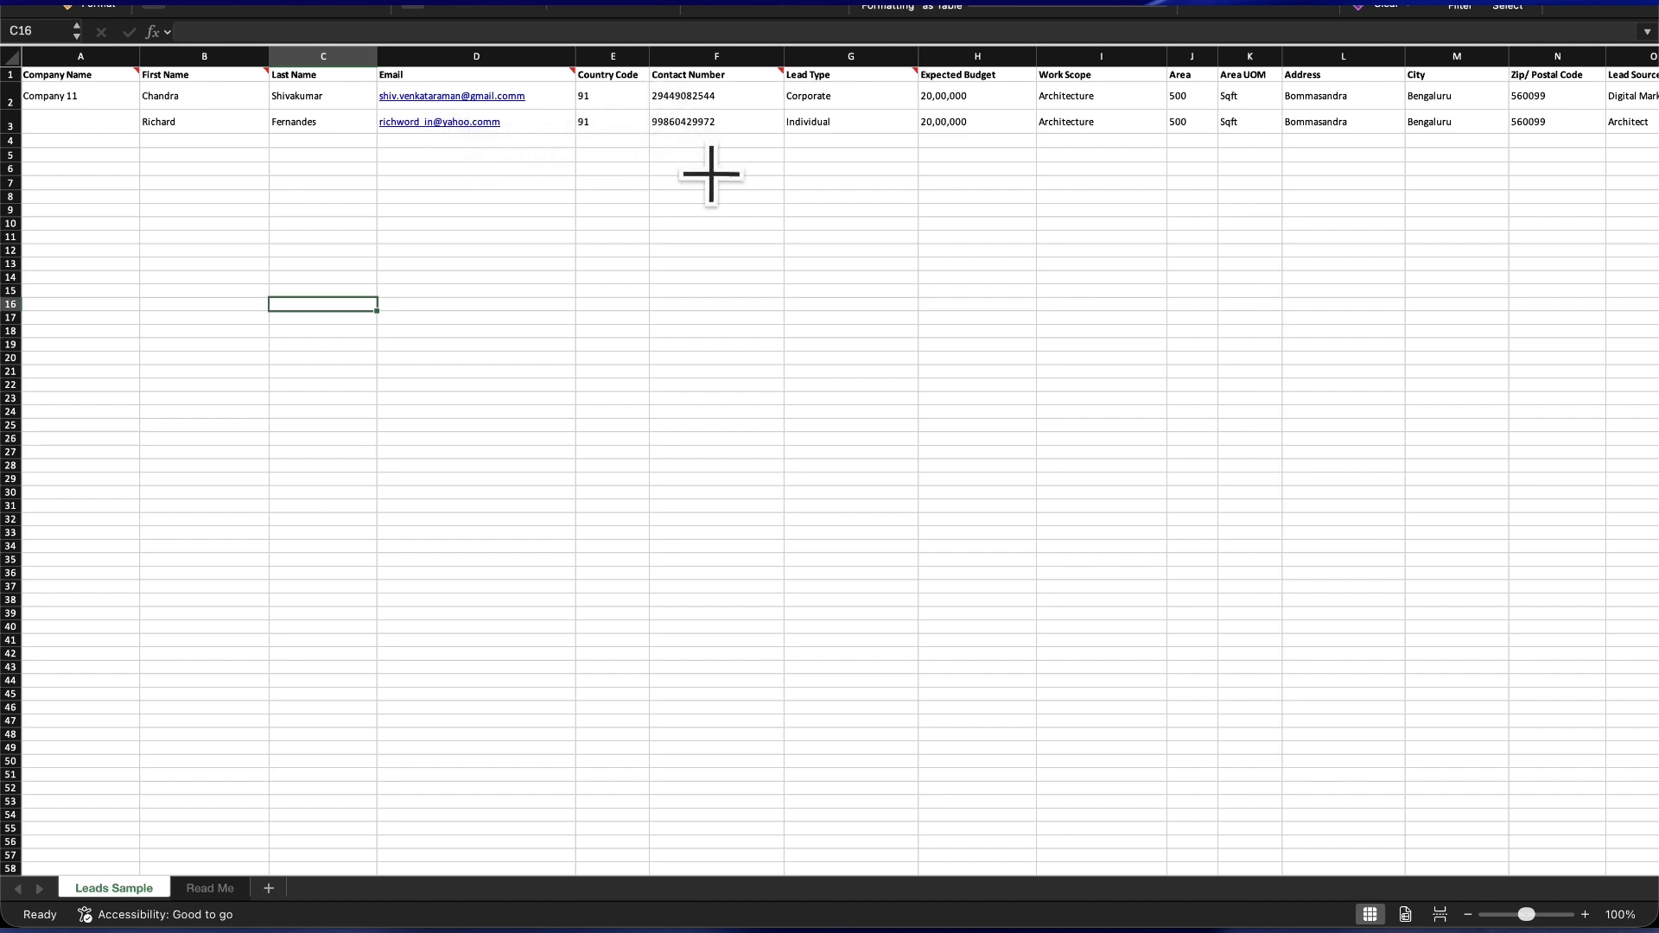
- Scroll right to the Stage, Assignee (email) and Designation columns
{"action": "scroll", "coordinate": [710, 174], "scroll_direction": "right", "scroll_amount": 2}
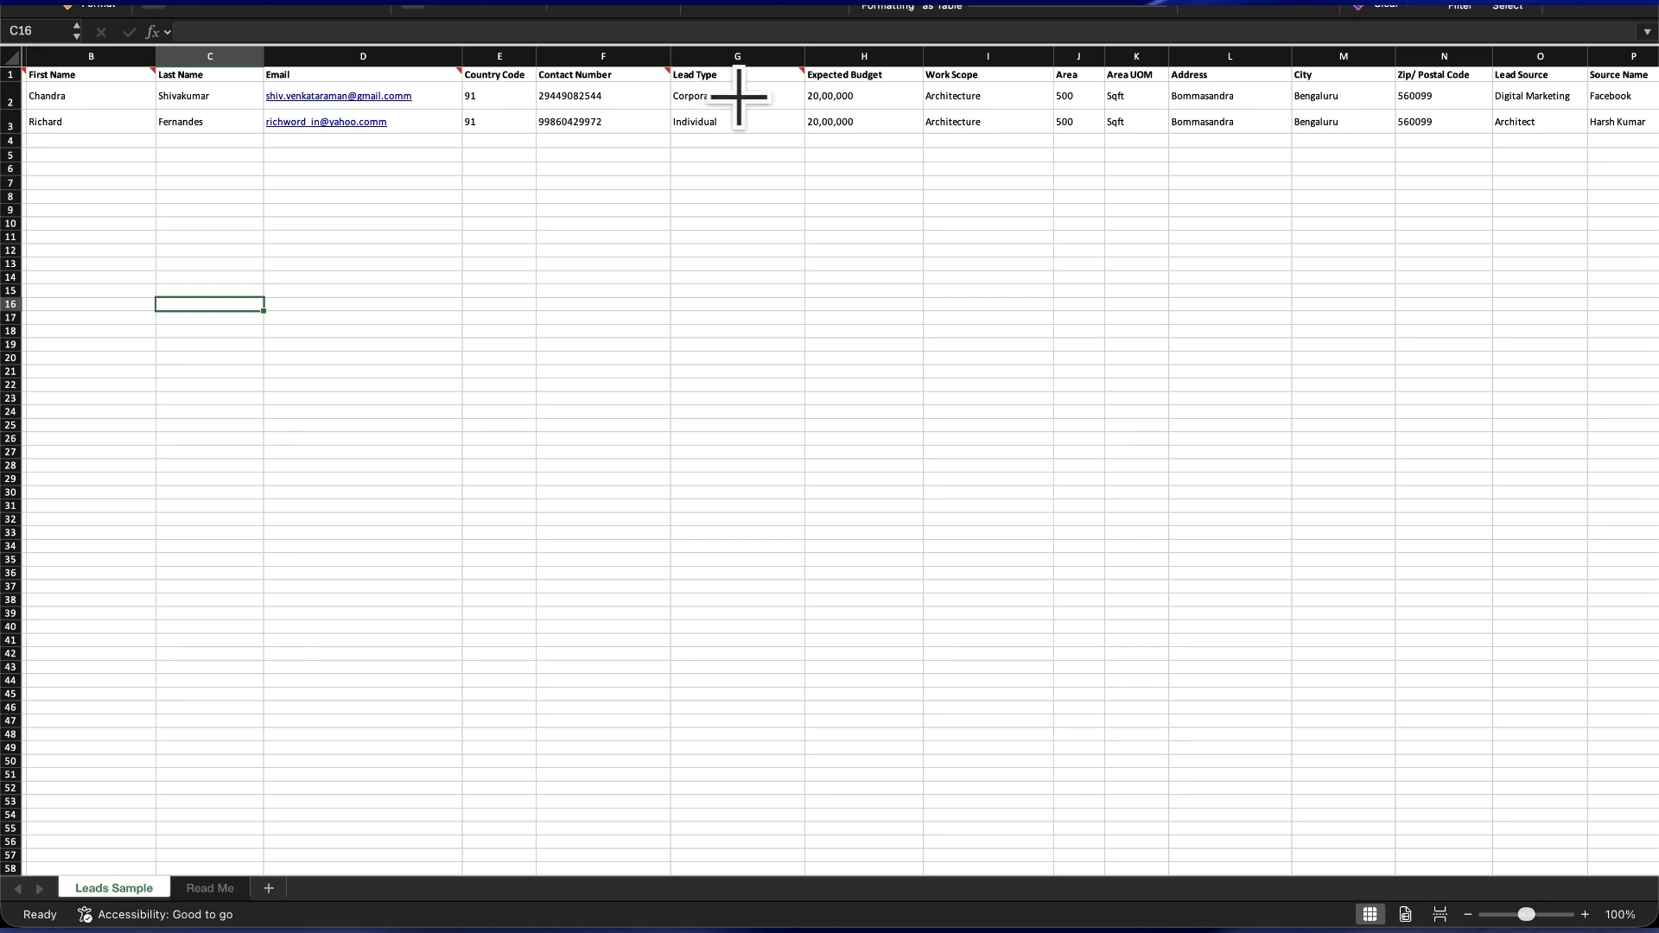
{"action": "scroll", "coordinate": [740, 98], "scroll_direction": "right", "scroll_amount": 1}
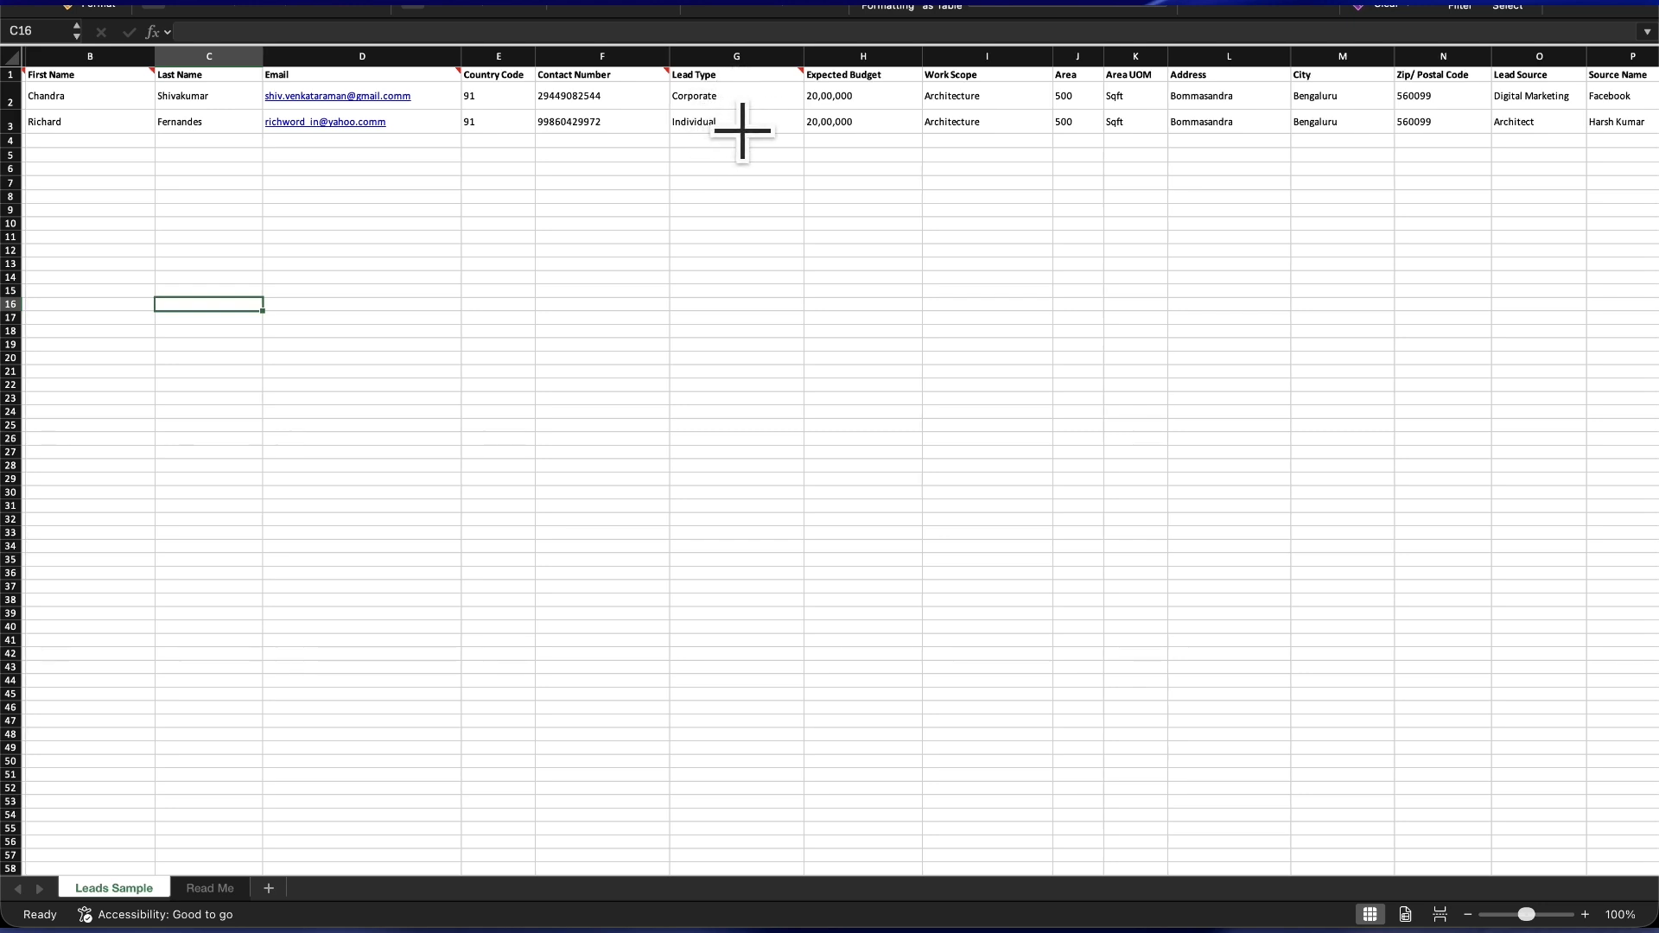
{"action": "scroll", "coordinate": [805, 196], "scroll_direction": "right", "scroll_amount": 5}
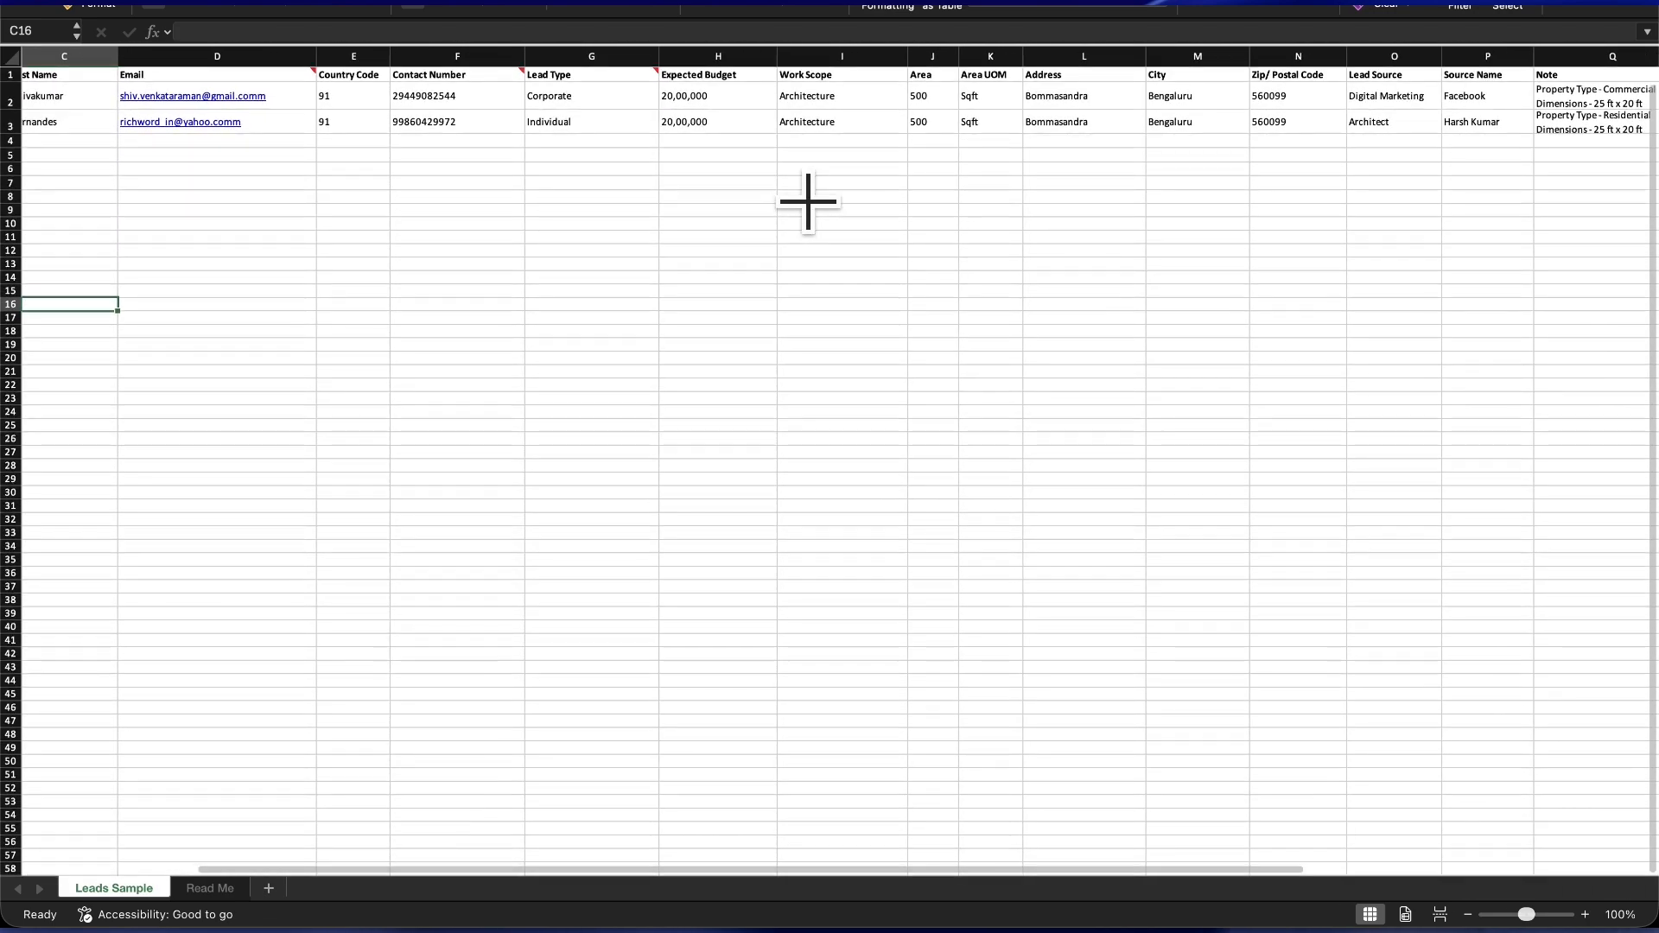
{"action": "scroll", "coordinate": [808, 201], "scroll_direction": "right", "scroll_amount": 5}
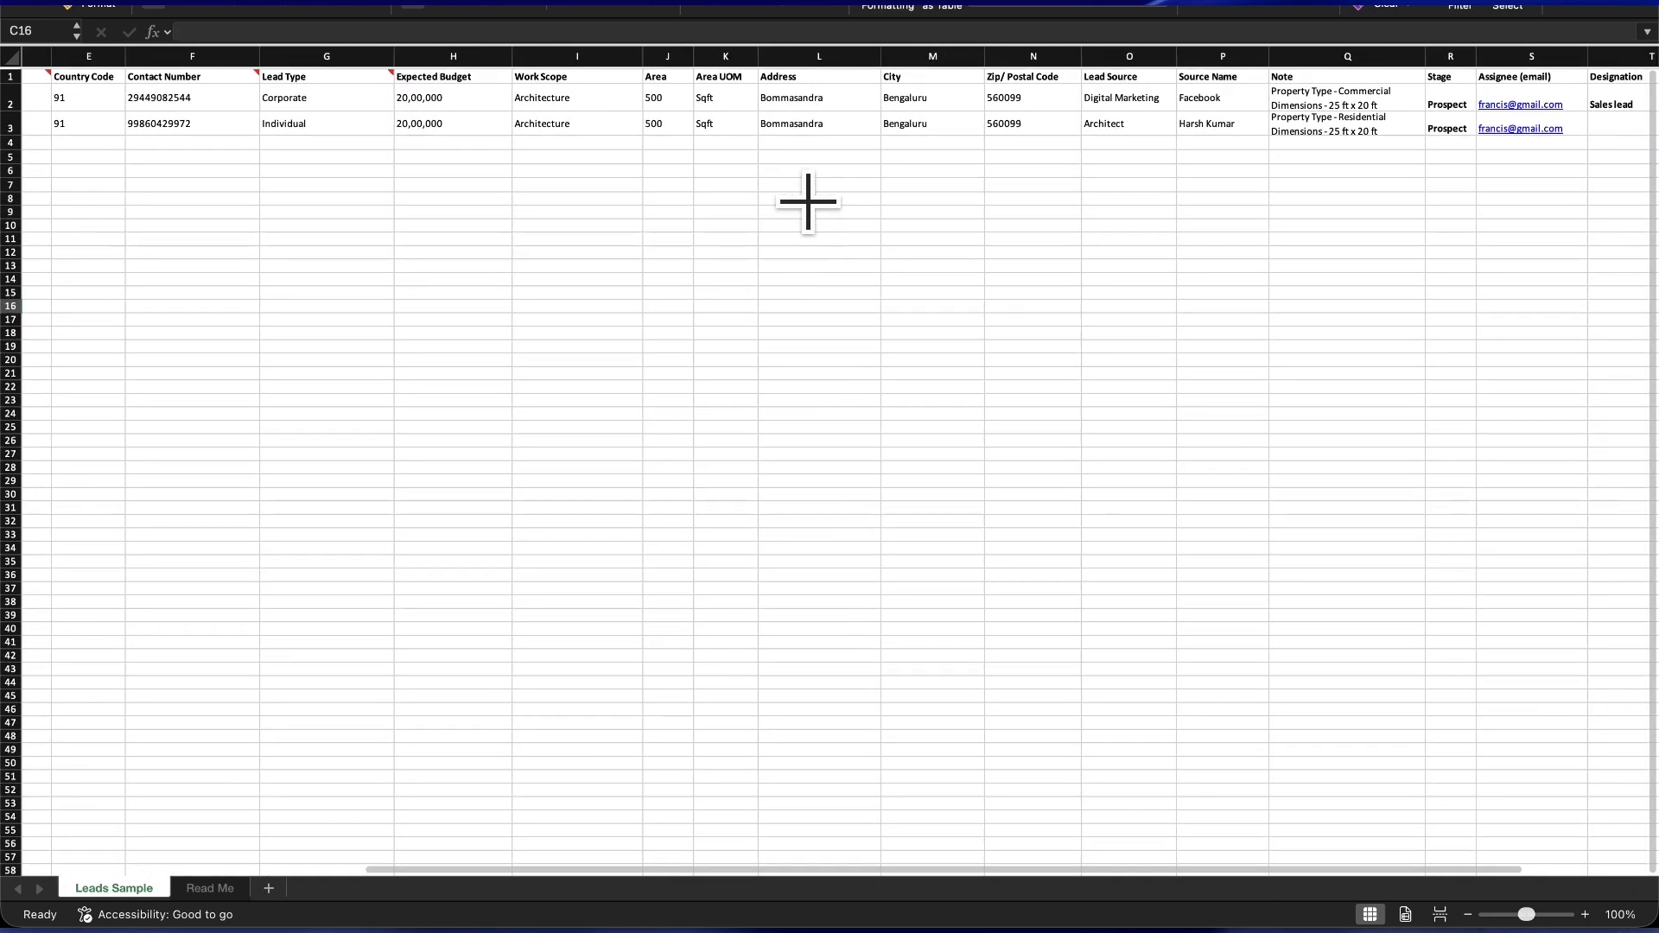
{"action": "scroll", "coordinate": [807, 202], "scroll_direction": "right", "scroll_amount": 5}
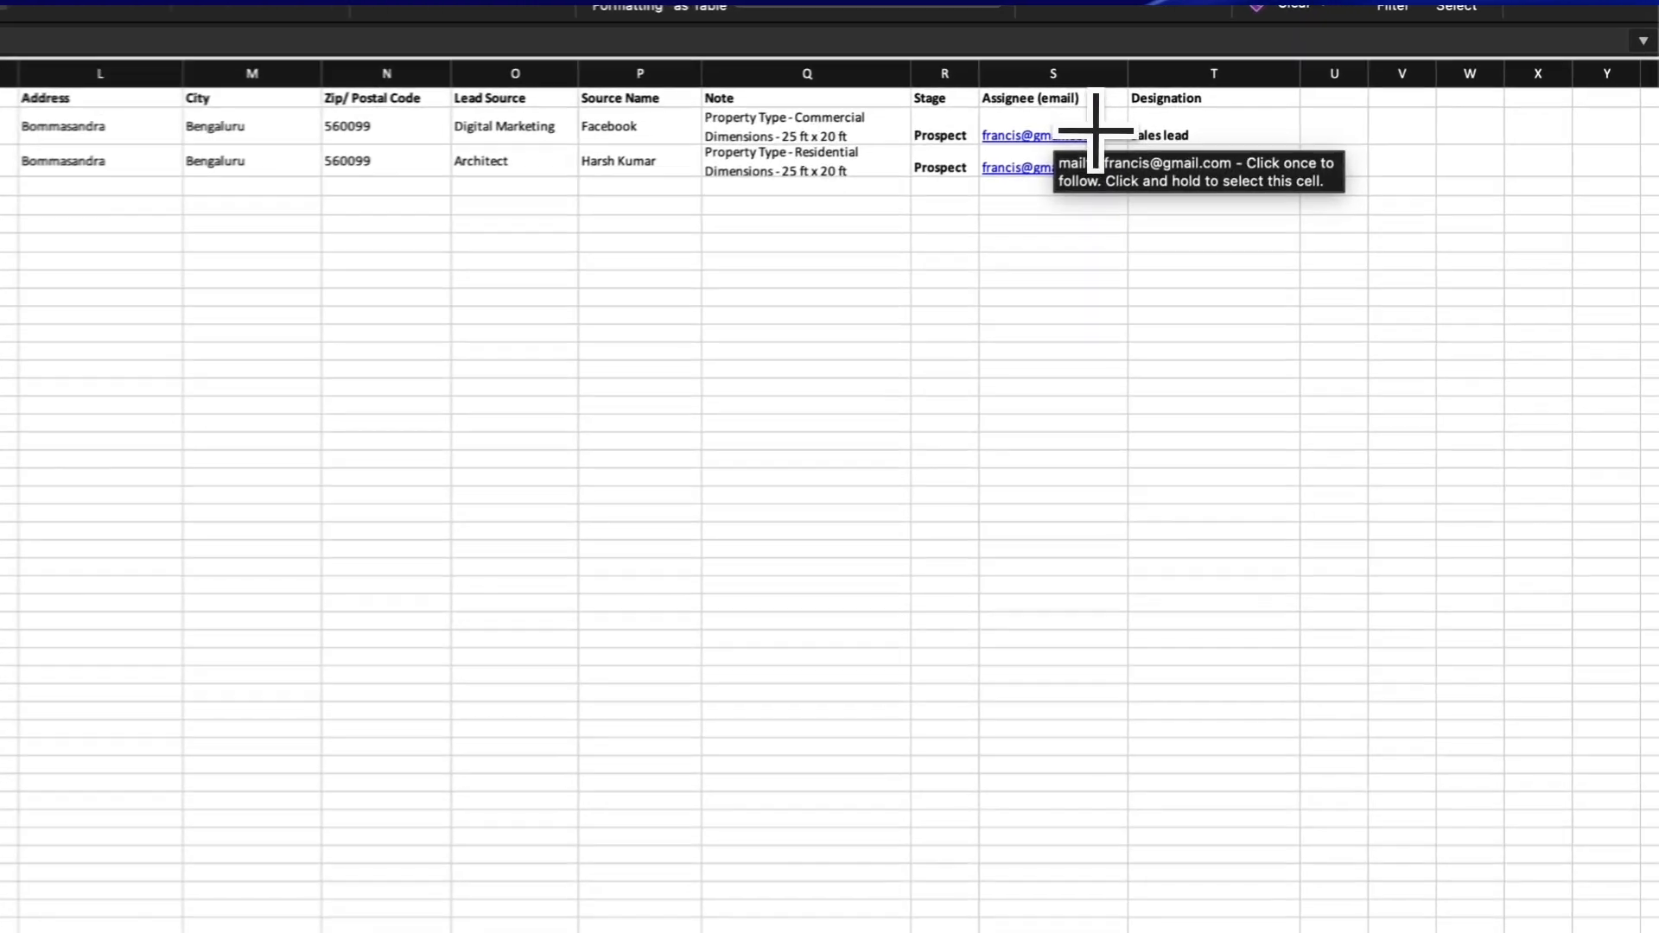
- Replace the assignee e-mail in S2 with the new address and paste it into S3
{"action": "left_click", "coordinate": [1241, 100]}
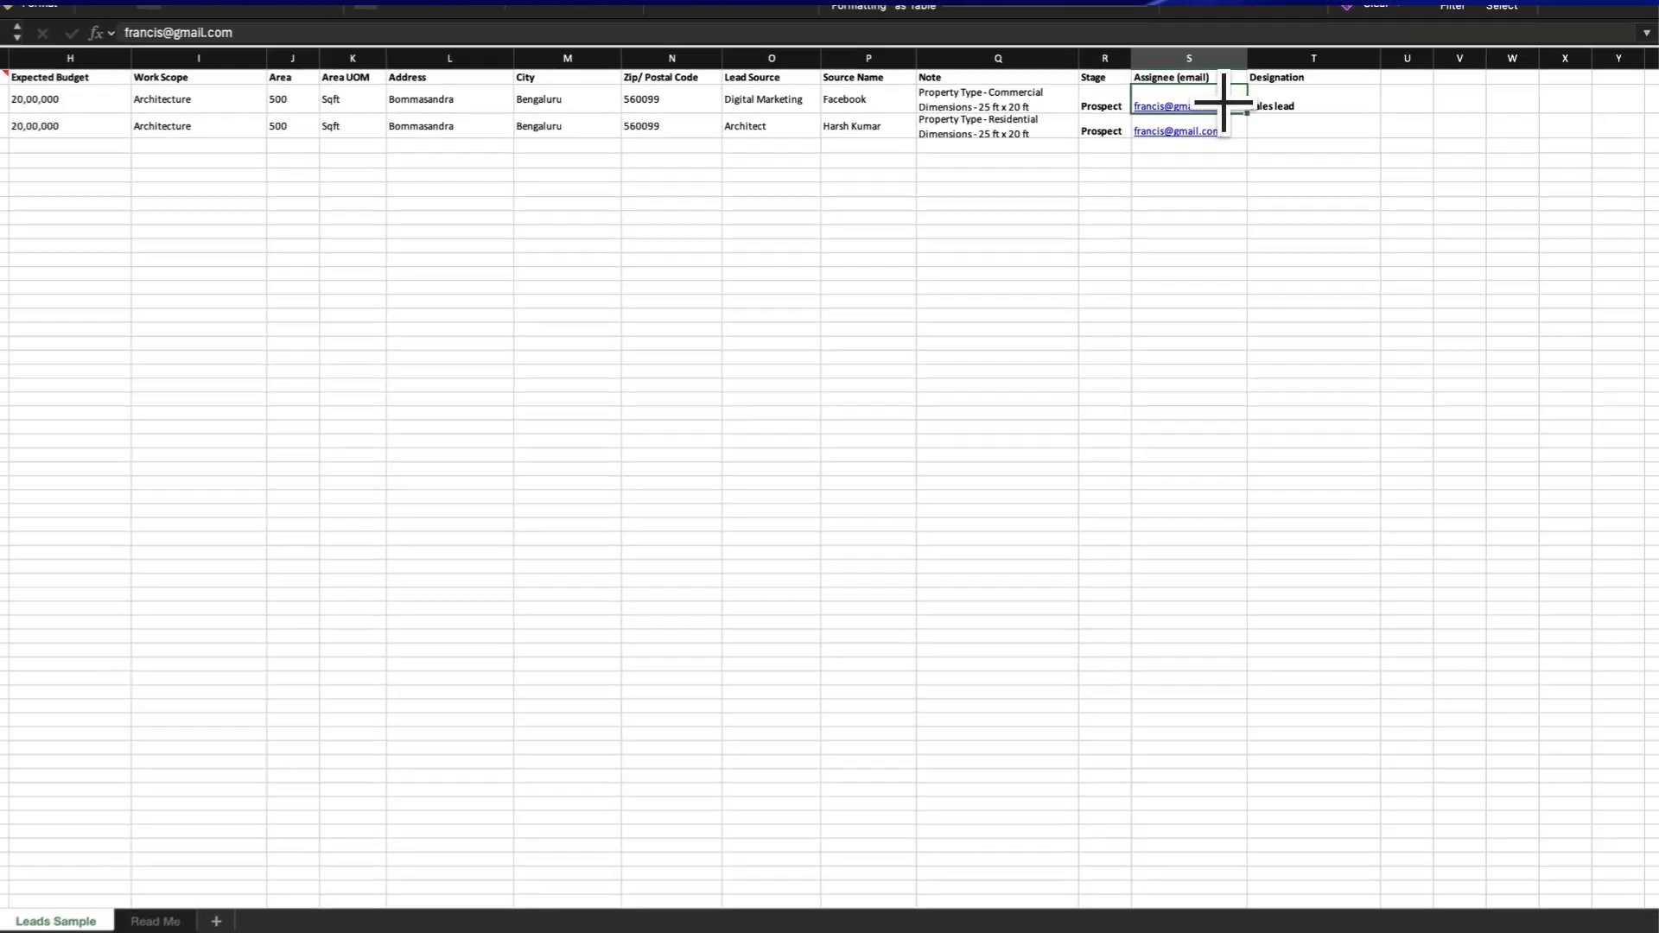
{"action": "key", "text": "Delete"}
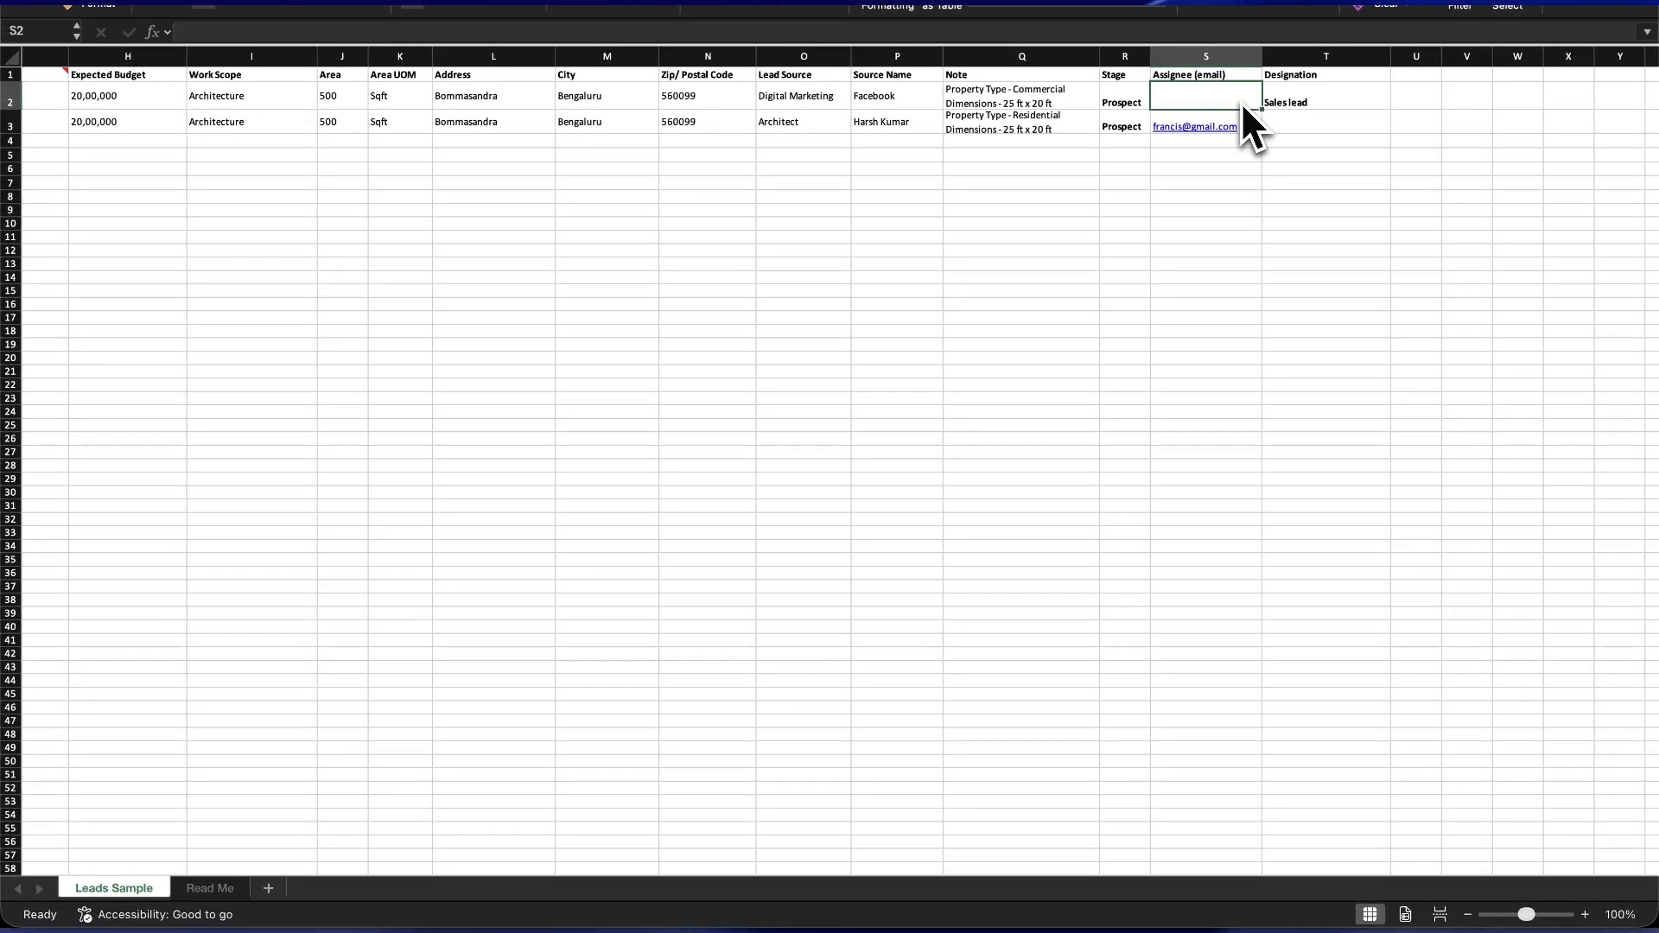
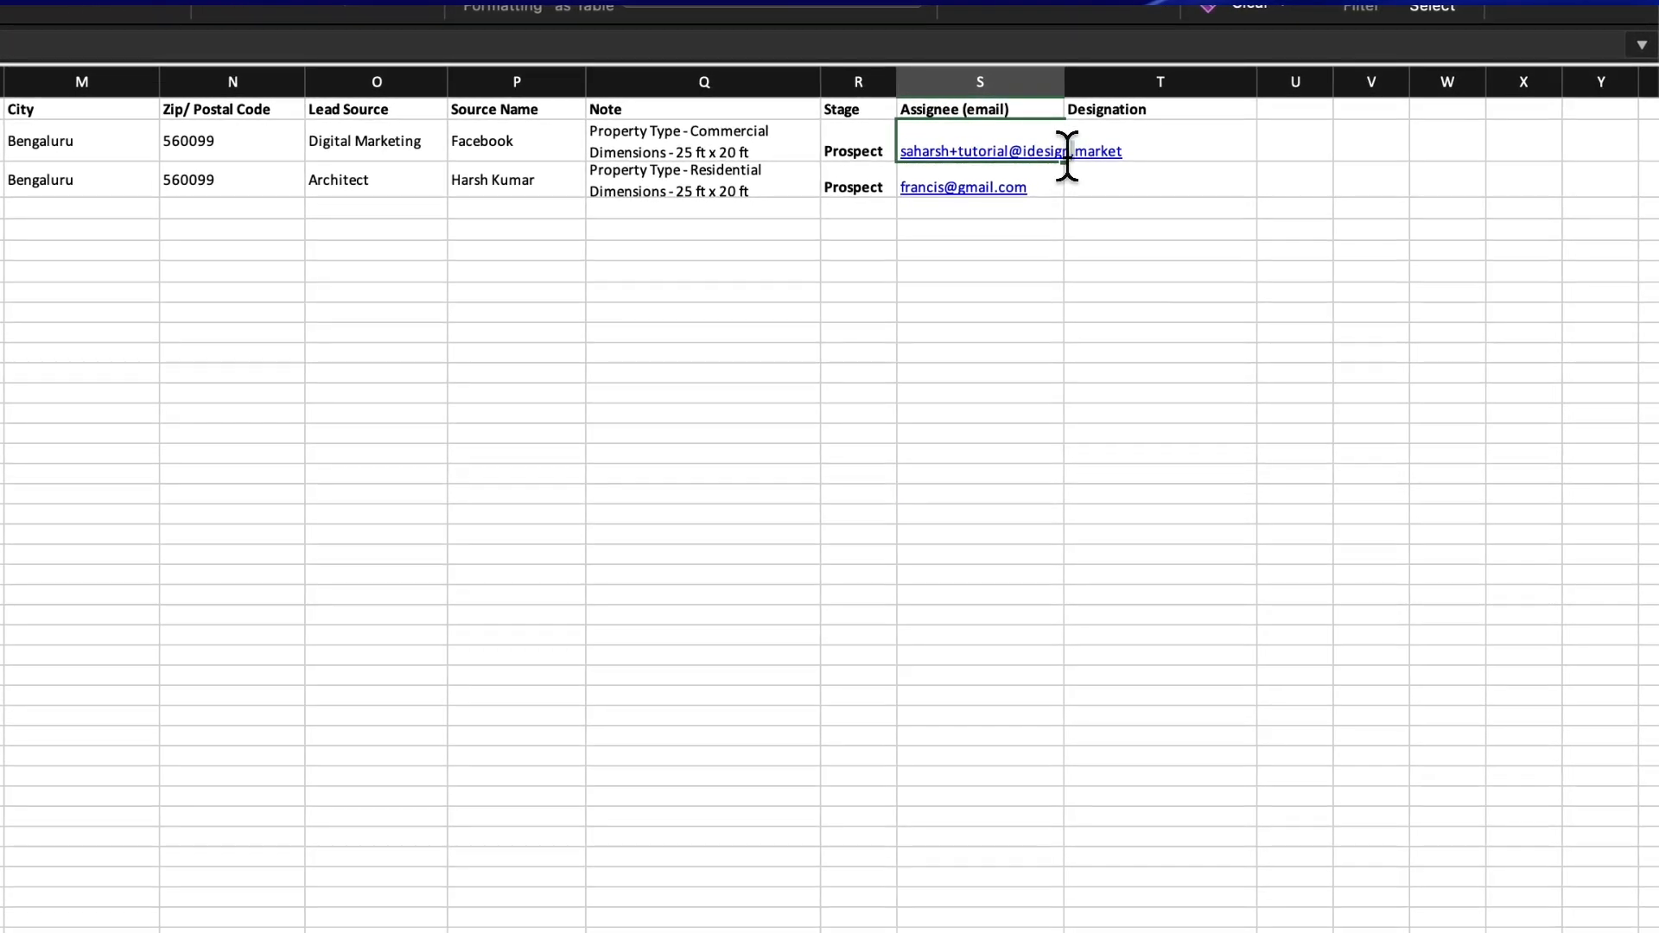
{"action": "triple_click", "coordinate": [1067, 155]}
{"action": "key", "text": "super+c"}
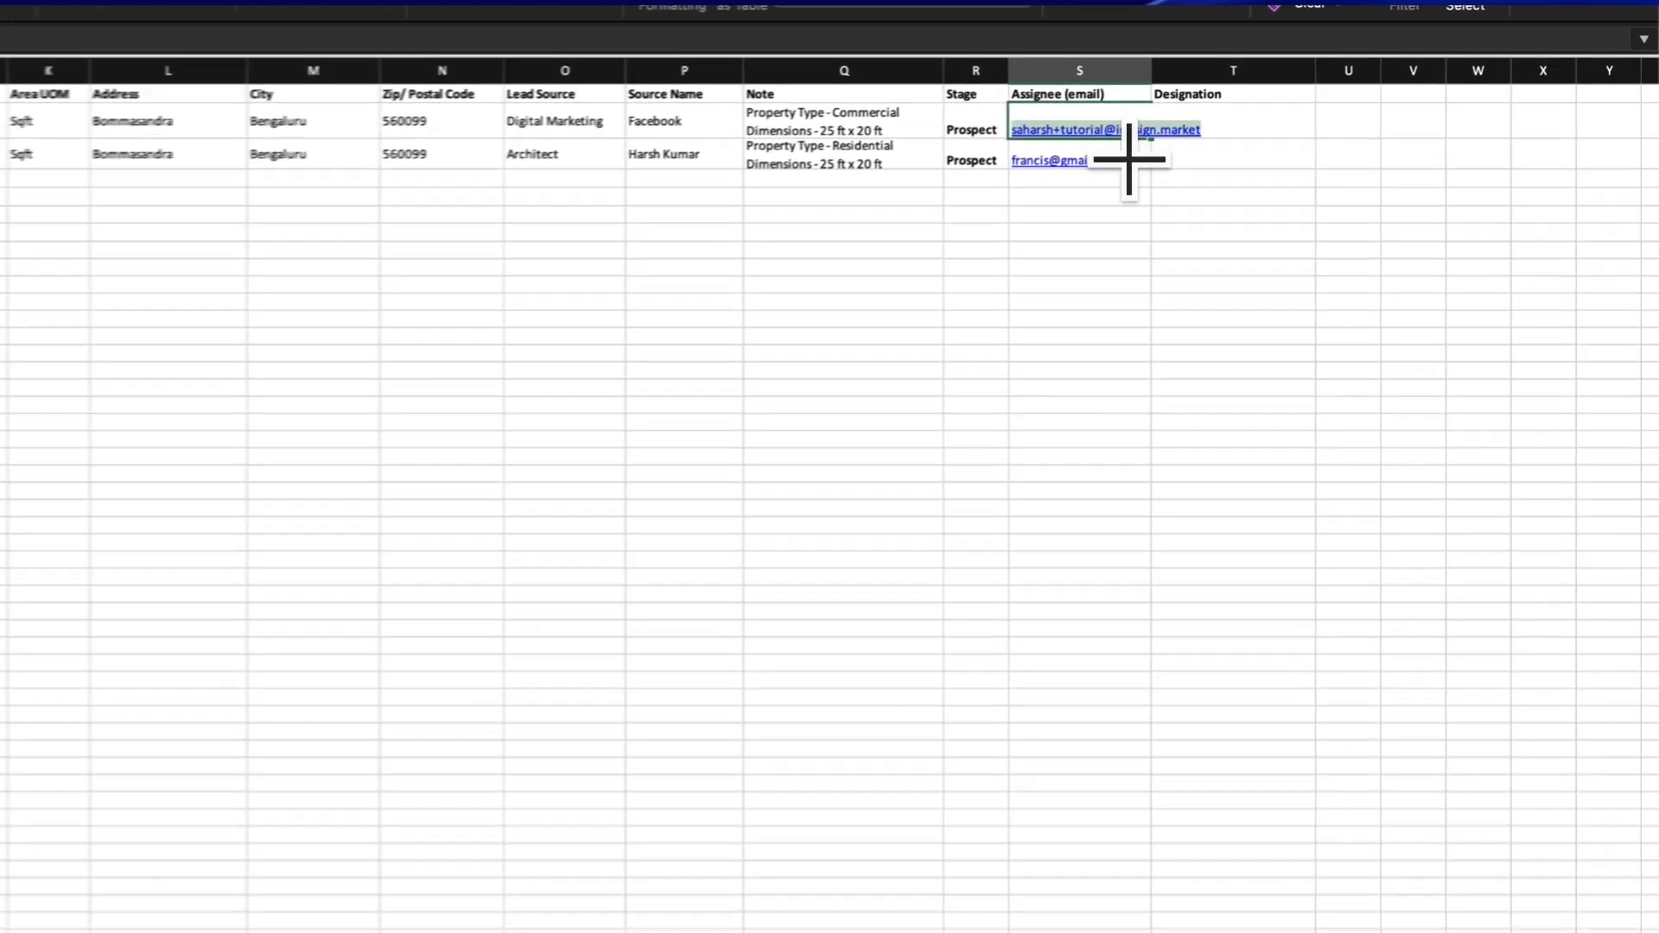
{"action": "left_click", "coordinate": [1246, 126]}
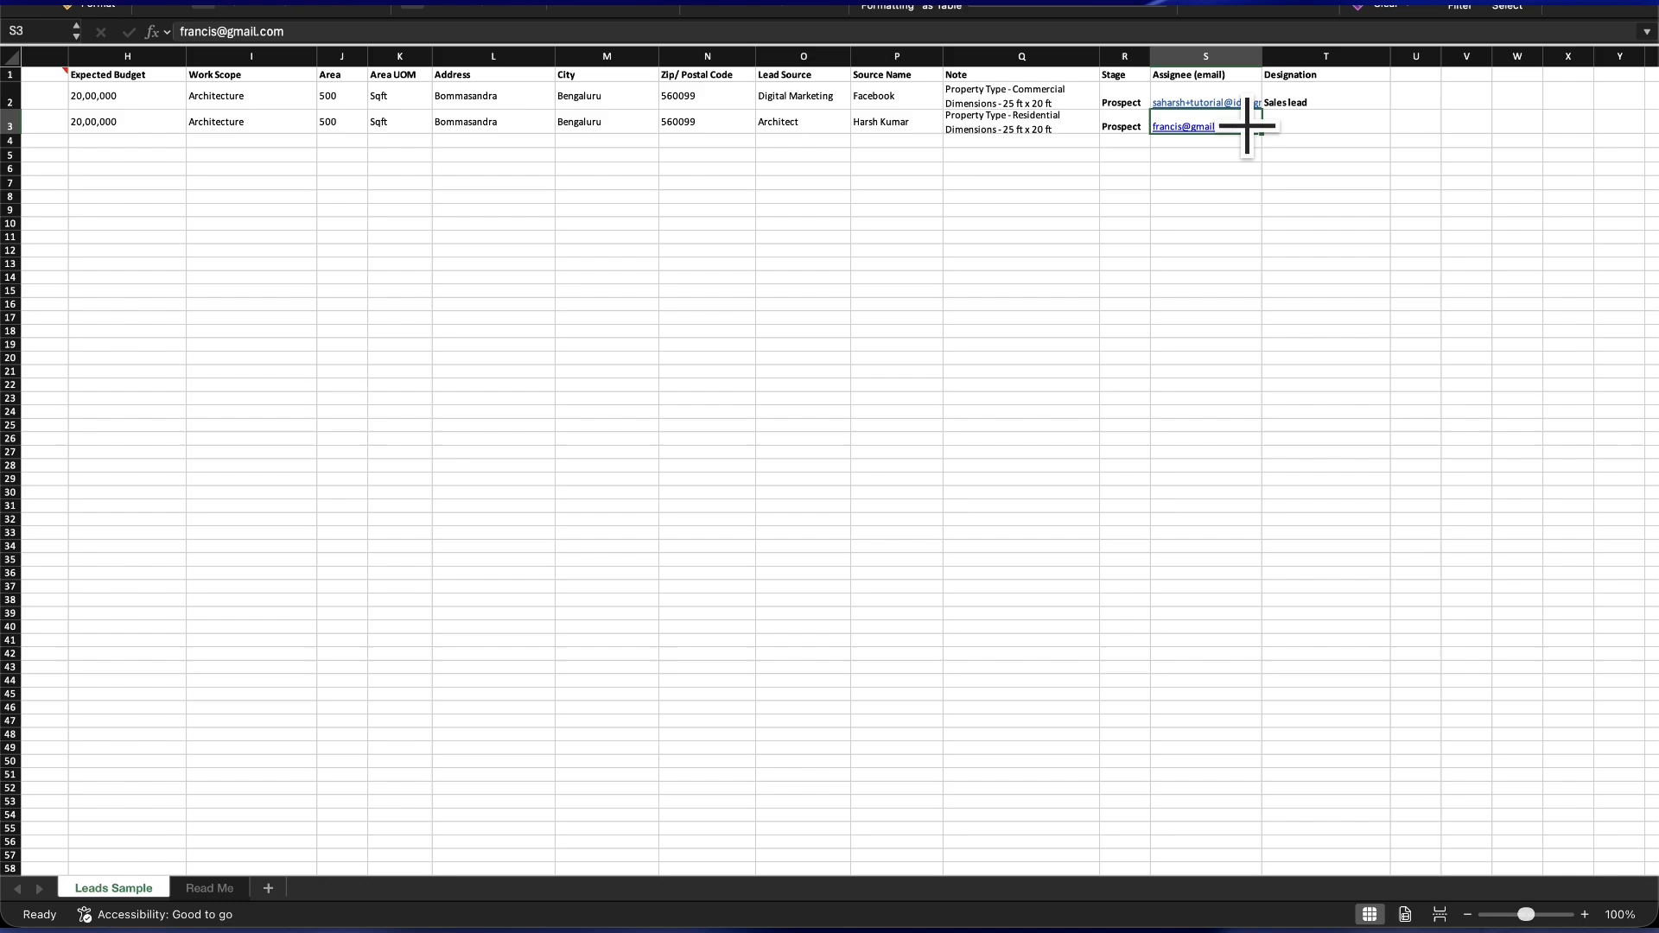
{"action": "key", "text": "super+v"}
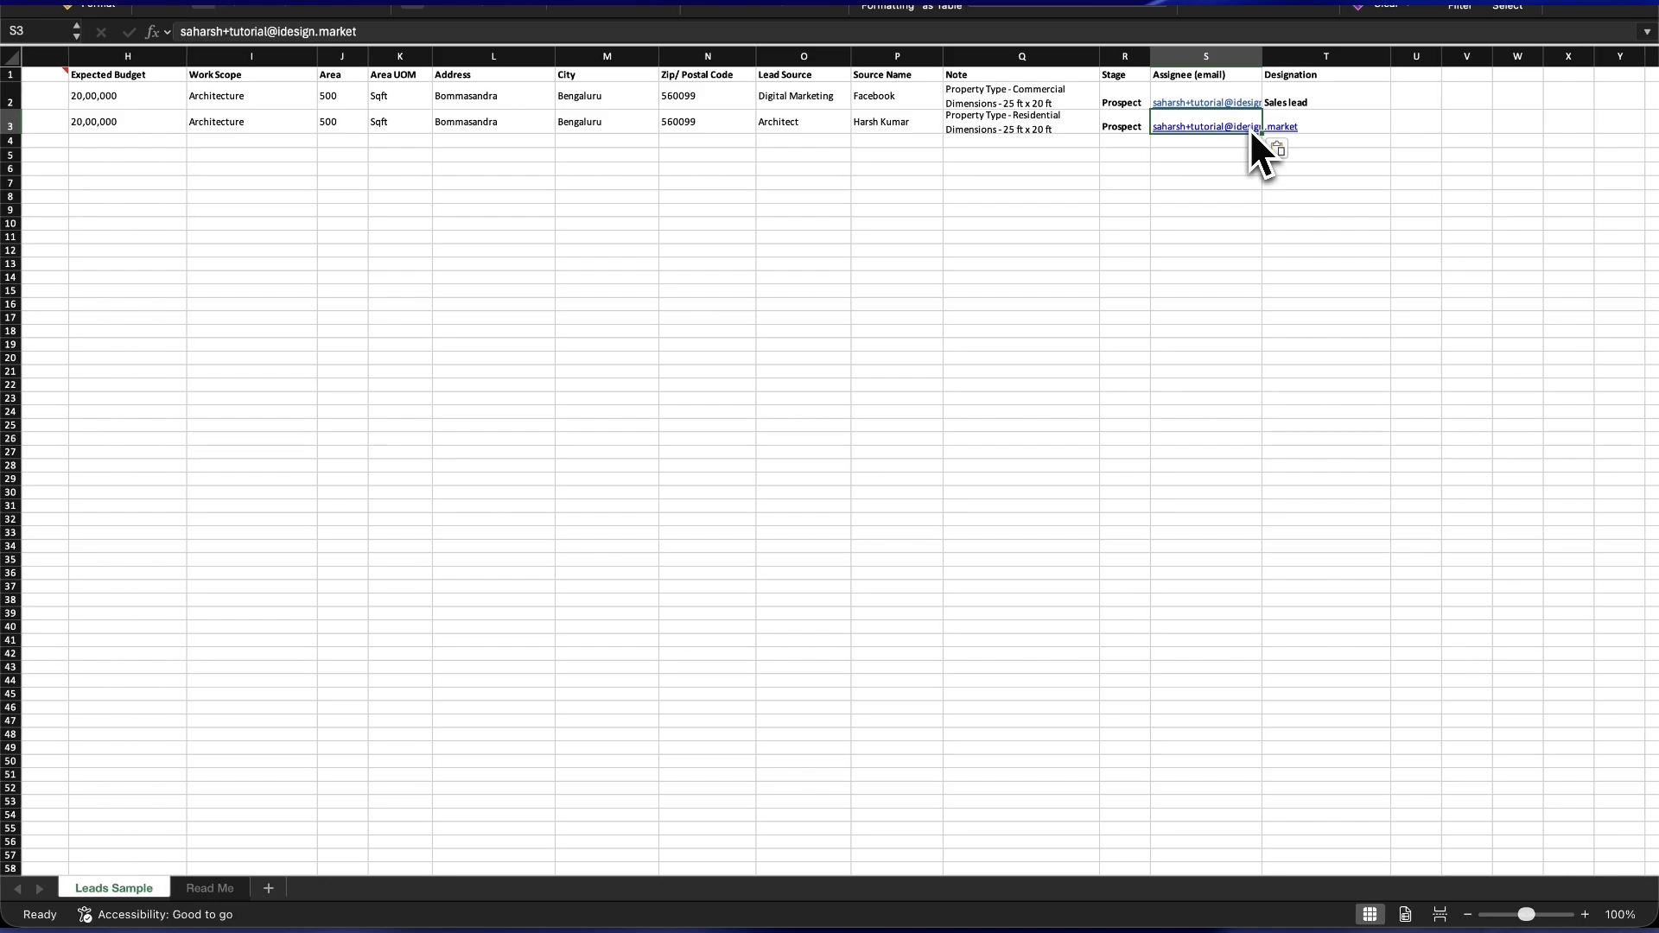
{"action": "key", "text": "Return"}
{"action": "left_click", "coordinate": [1241, 168]}
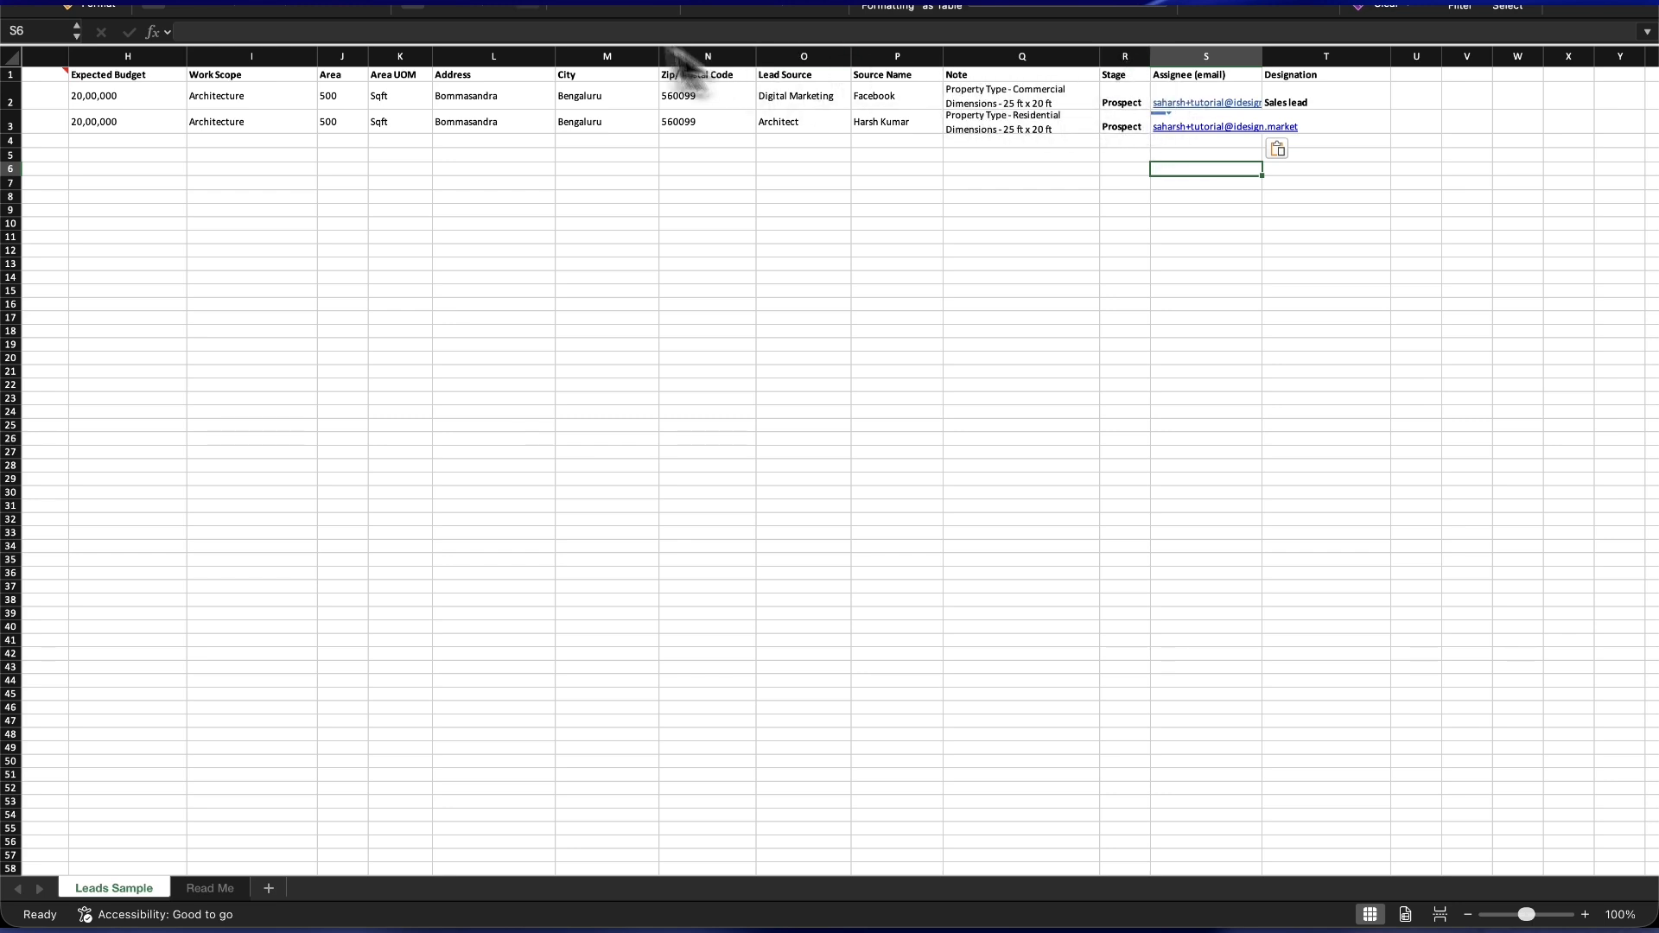
{"action": "key", "text": "alt+super+r"}
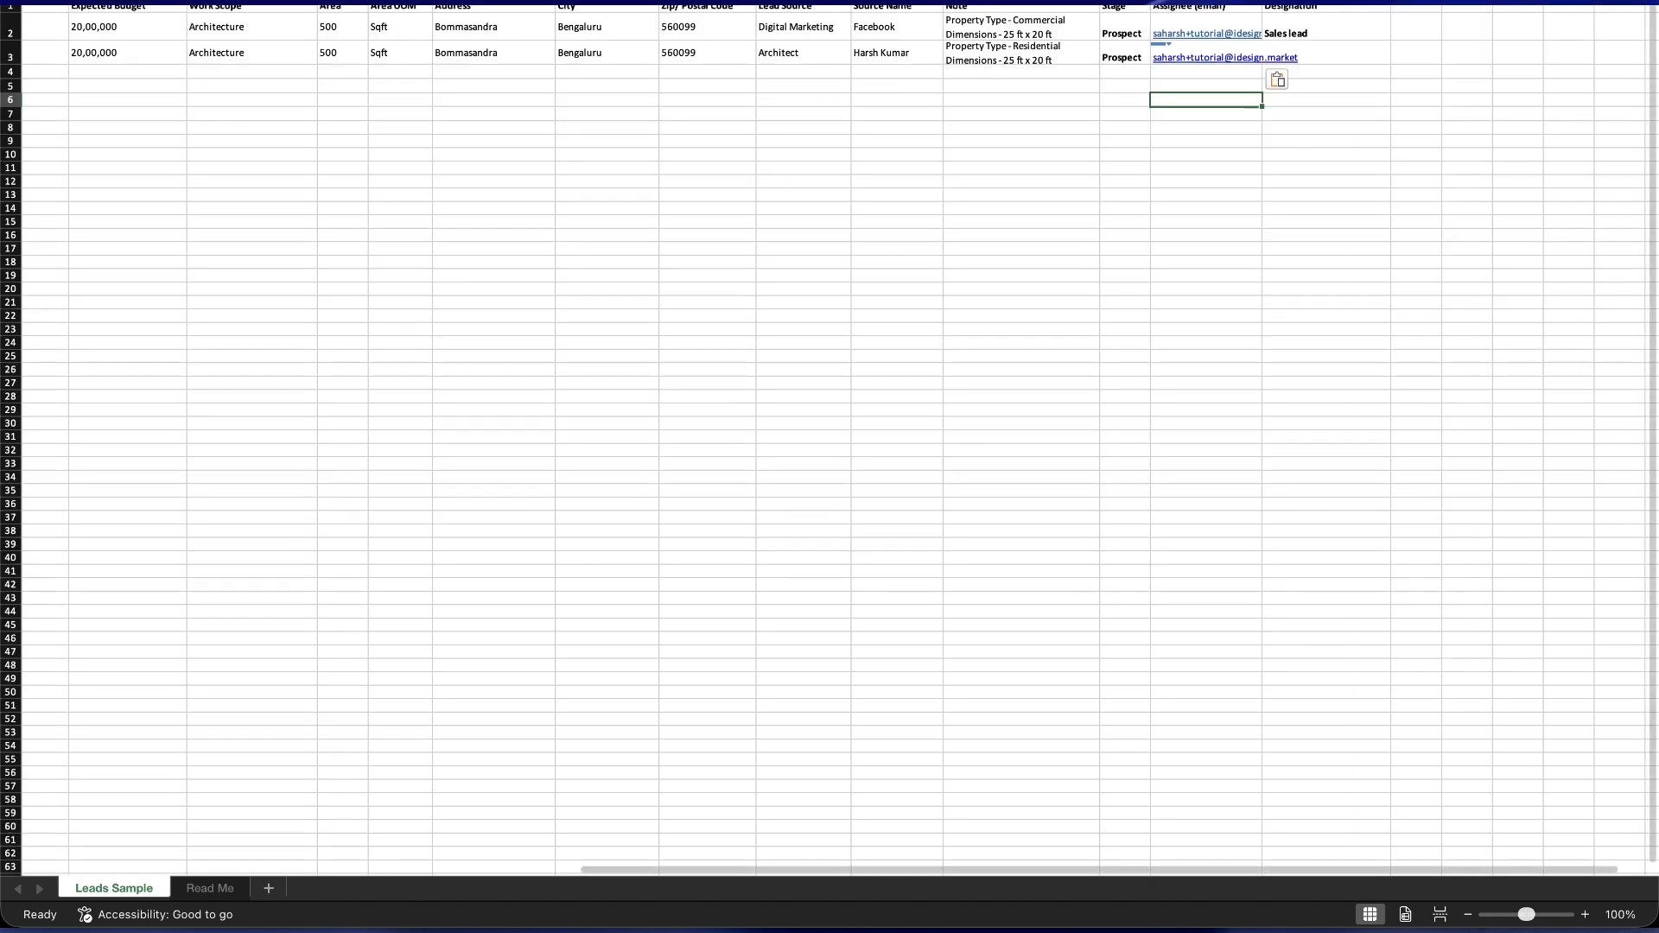
{"action": "key", "text": "alt+super+r"}
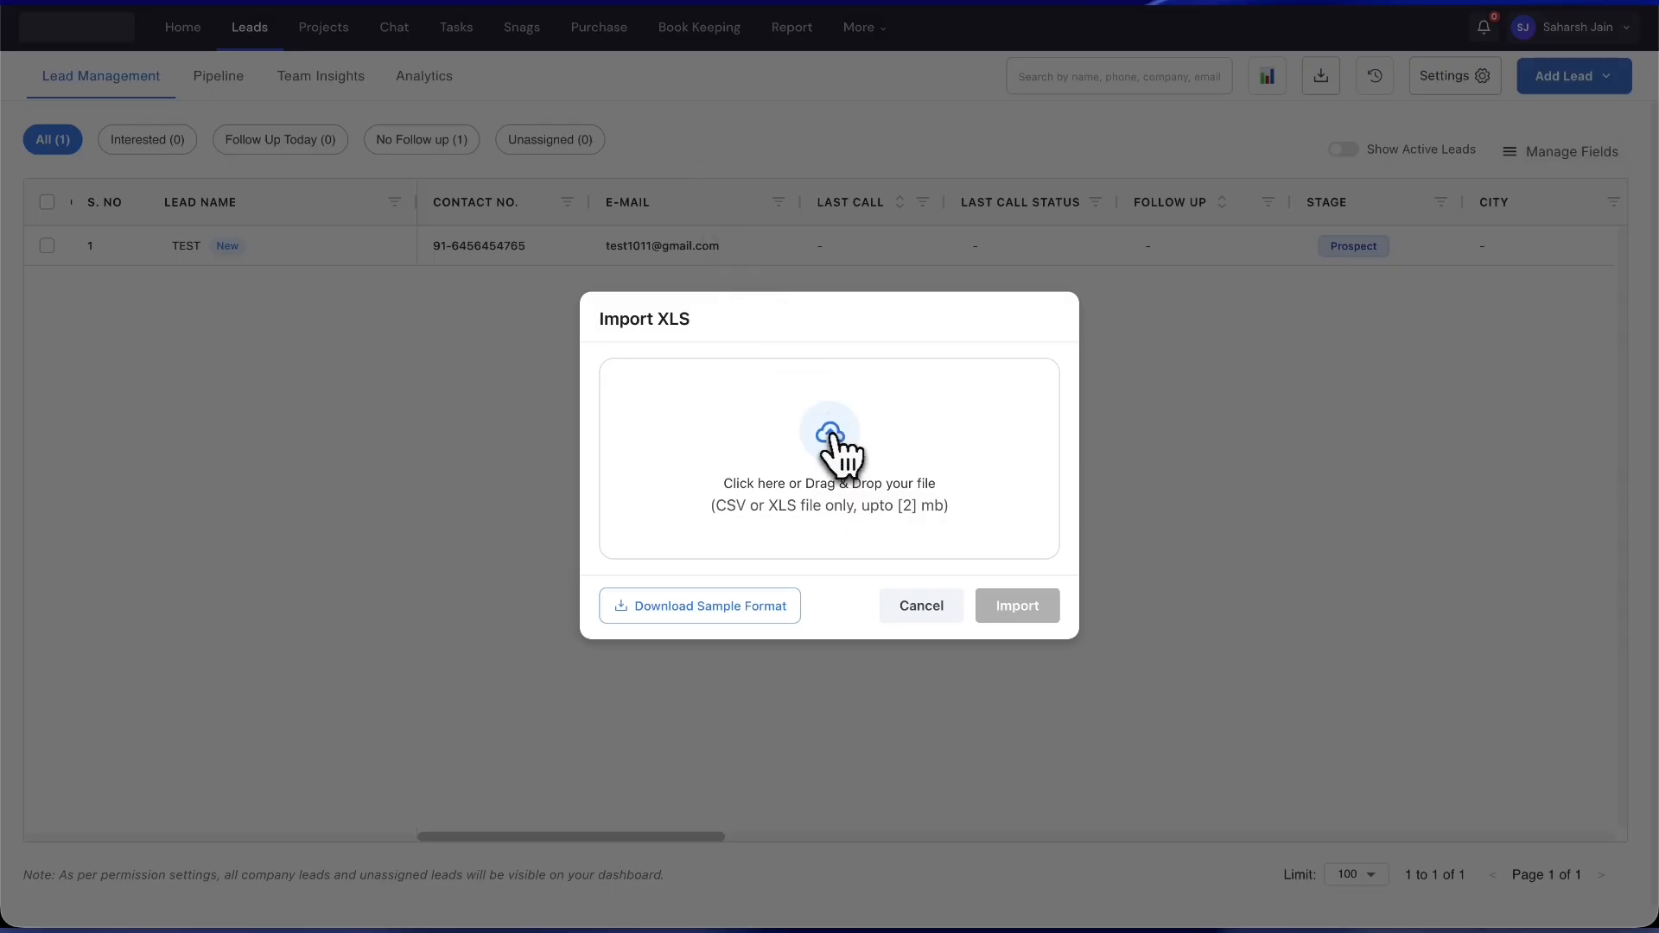
- Upload Lead_Sample (4).xlsx in the Import XLS dialog, then import and submit its leads
{"action": "left_click", "coordinate": [841, 448]}
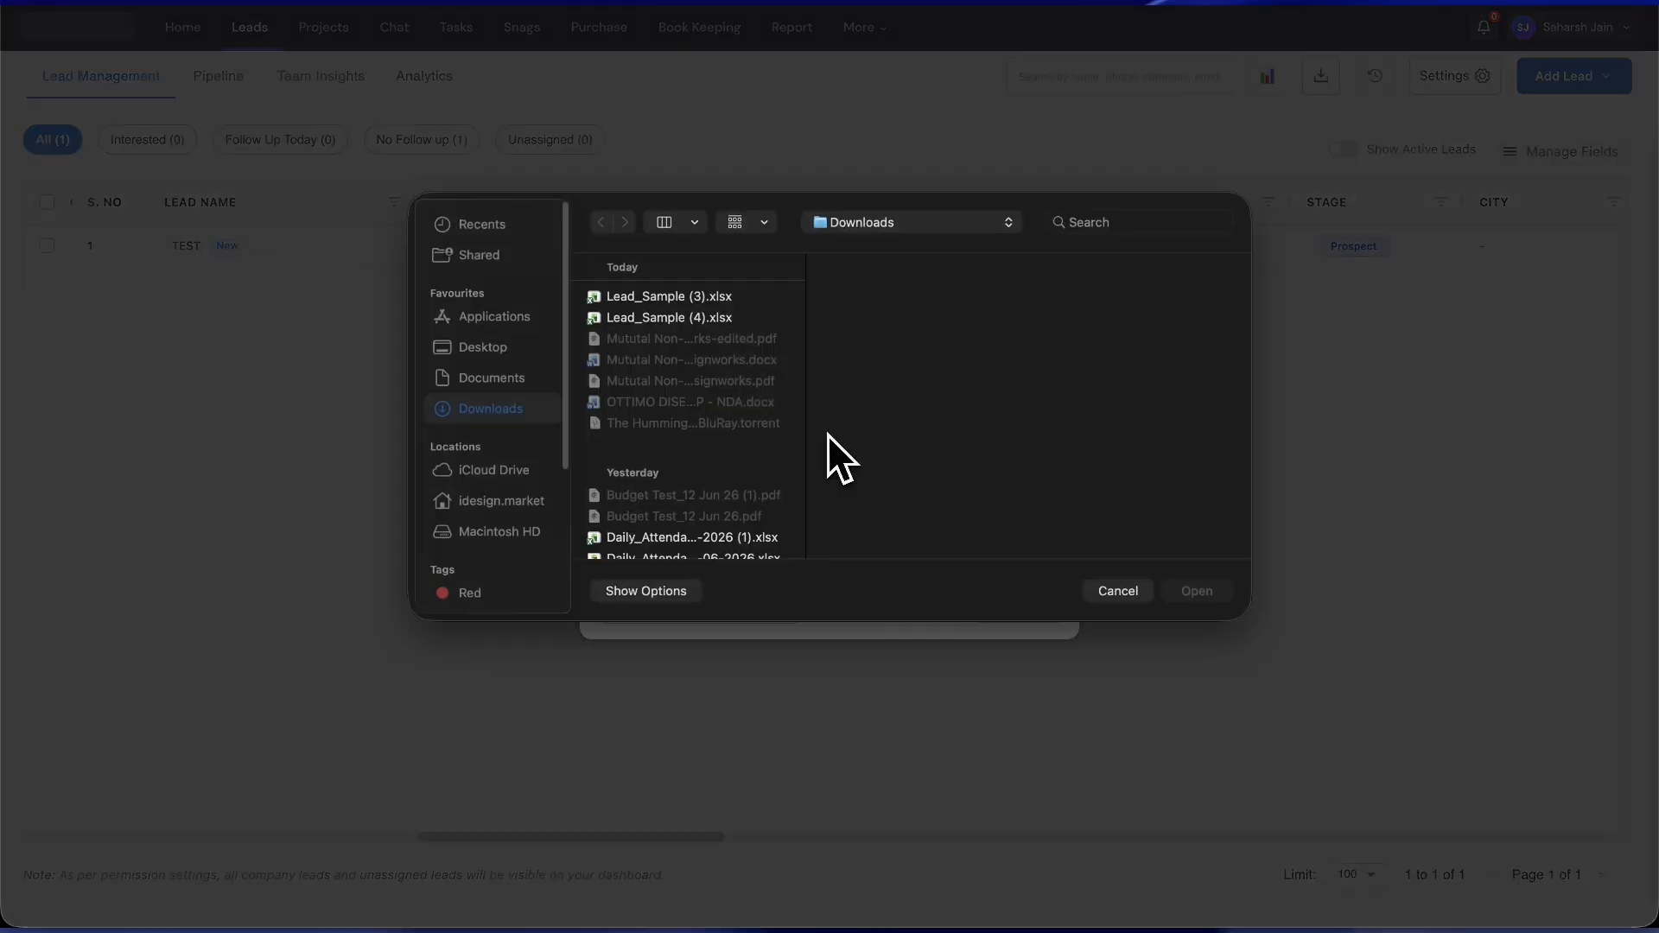
{"action": "left_click", "coordinate": [683, 318]}
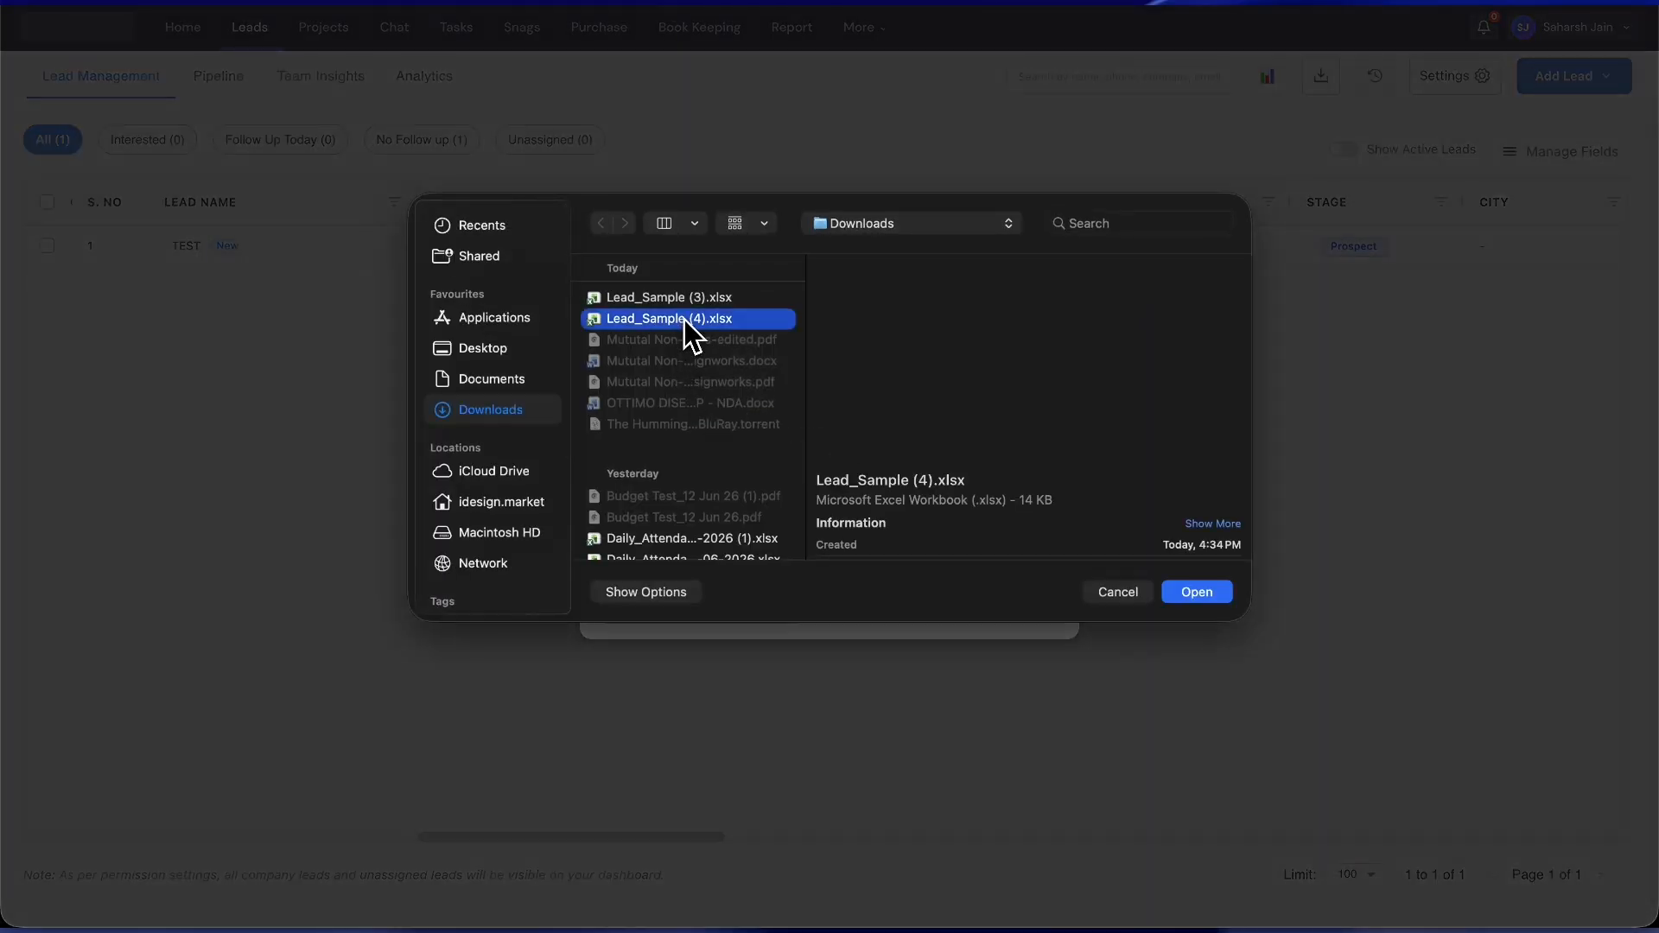
{"action": "left_click", "coordinate": [1193, 591]}
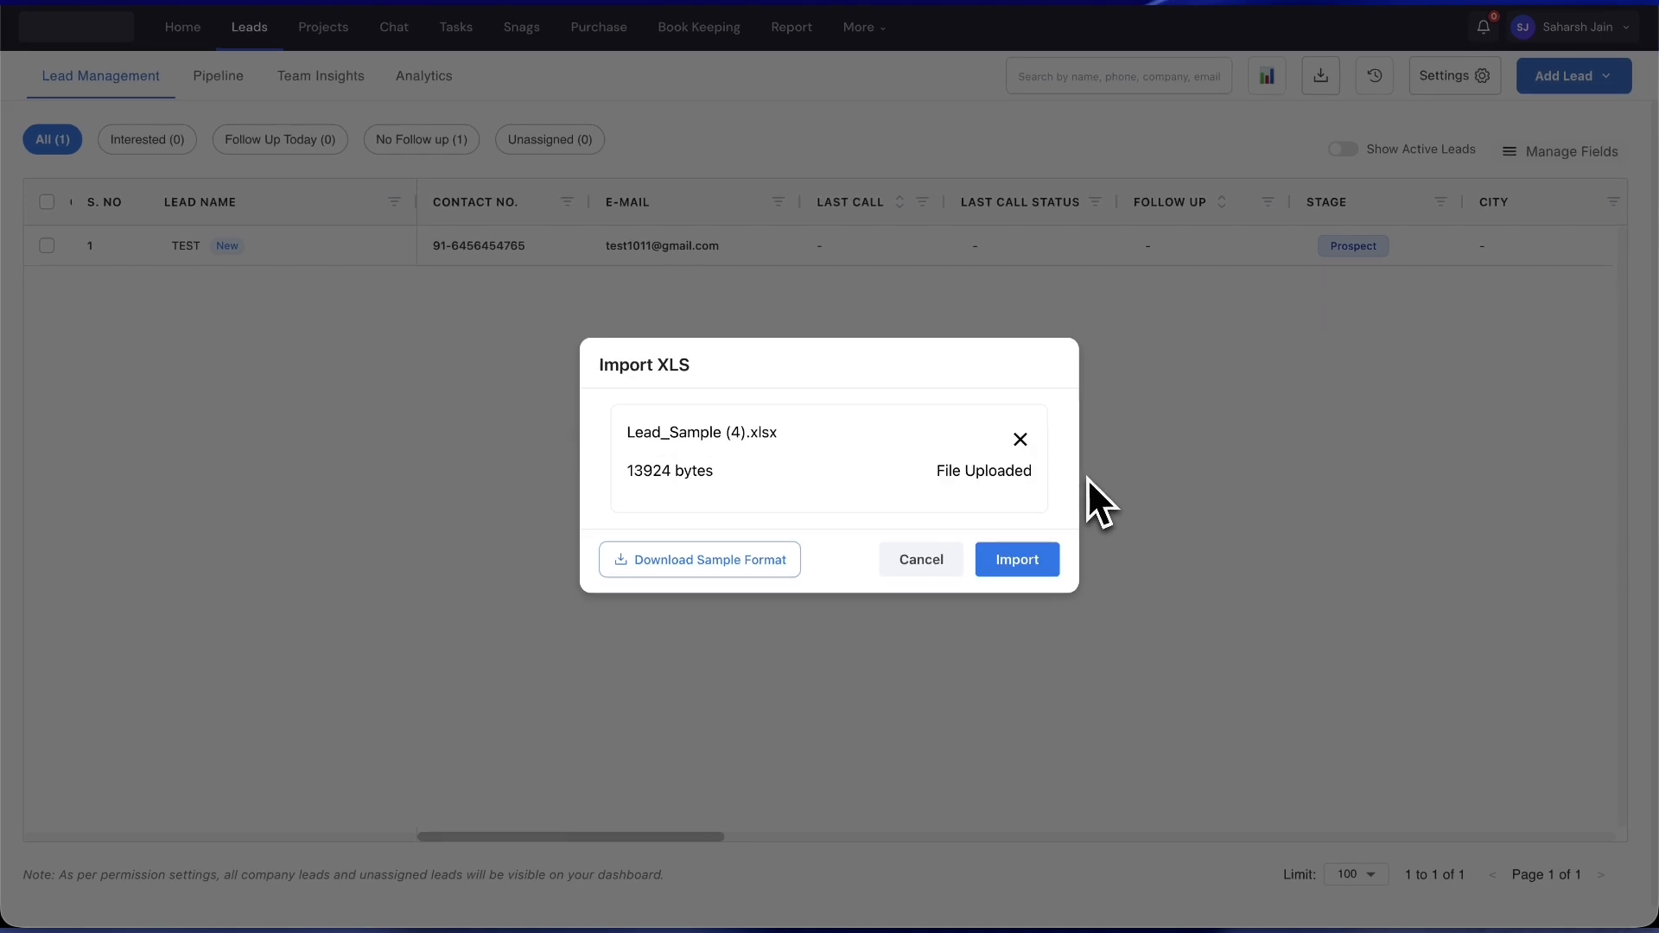
{"action": "left_click", "coordinate": [1017, 559]}
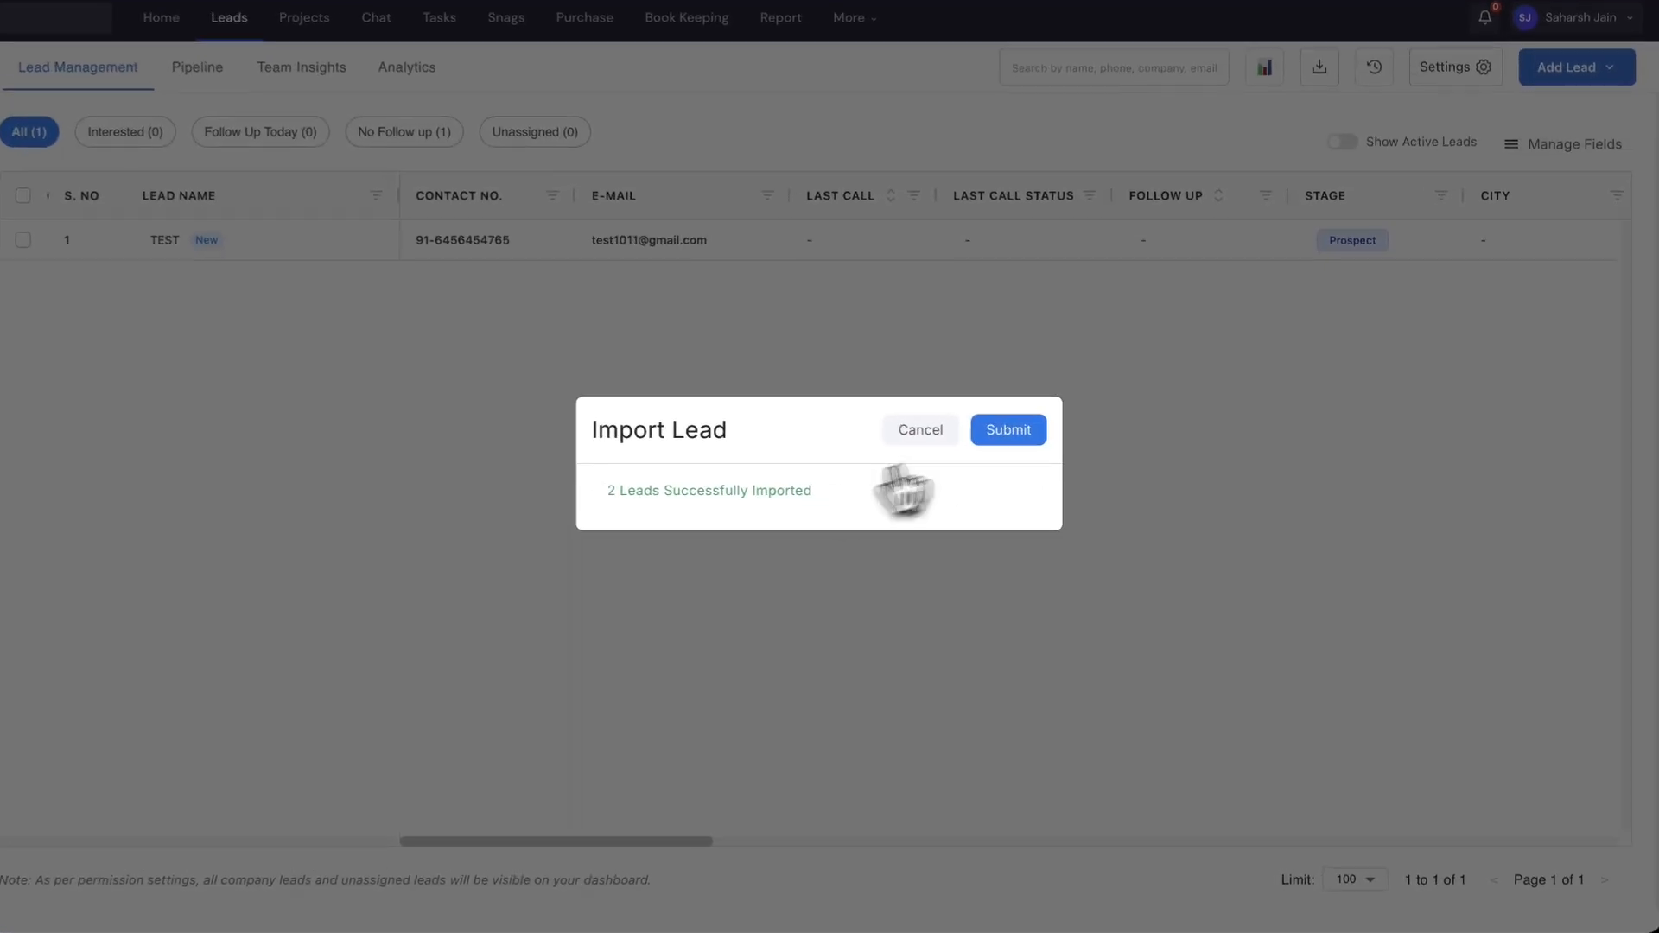
{"action": "left_click", "coordinate": [868, 386]}
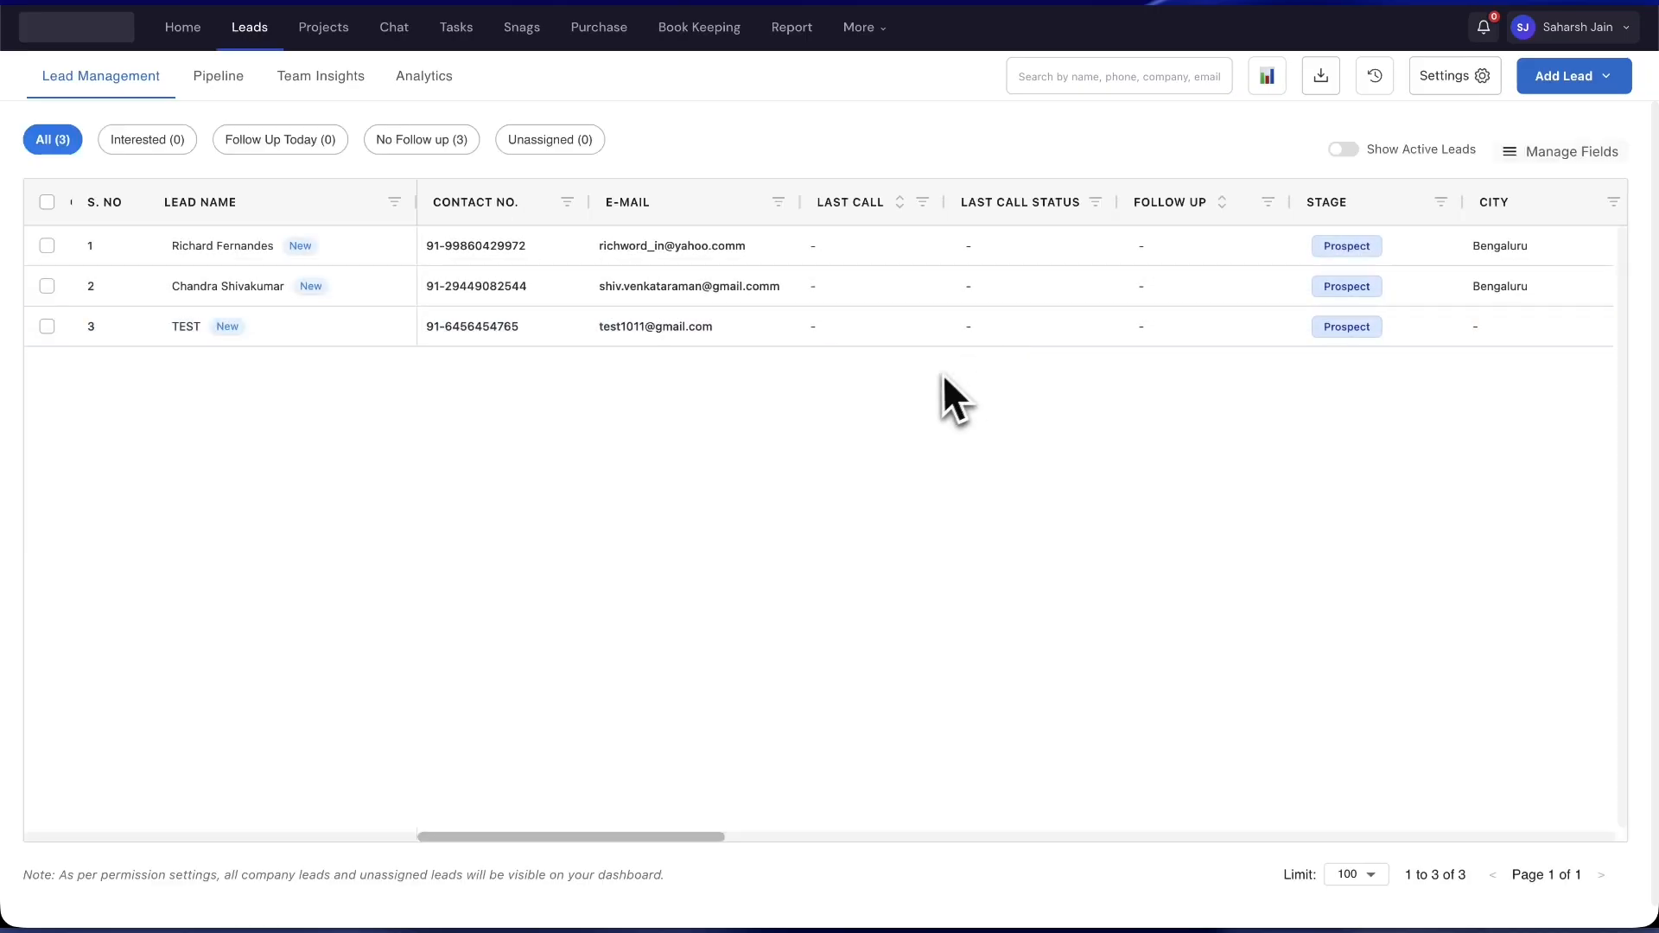
- Scroll across the leads table to check the imported leads' Budget, Lead Source and Source Name
{"action": "scroll", "coordinate": [934, 379], "scroll_direction": "right", "scroll_amount": 10}
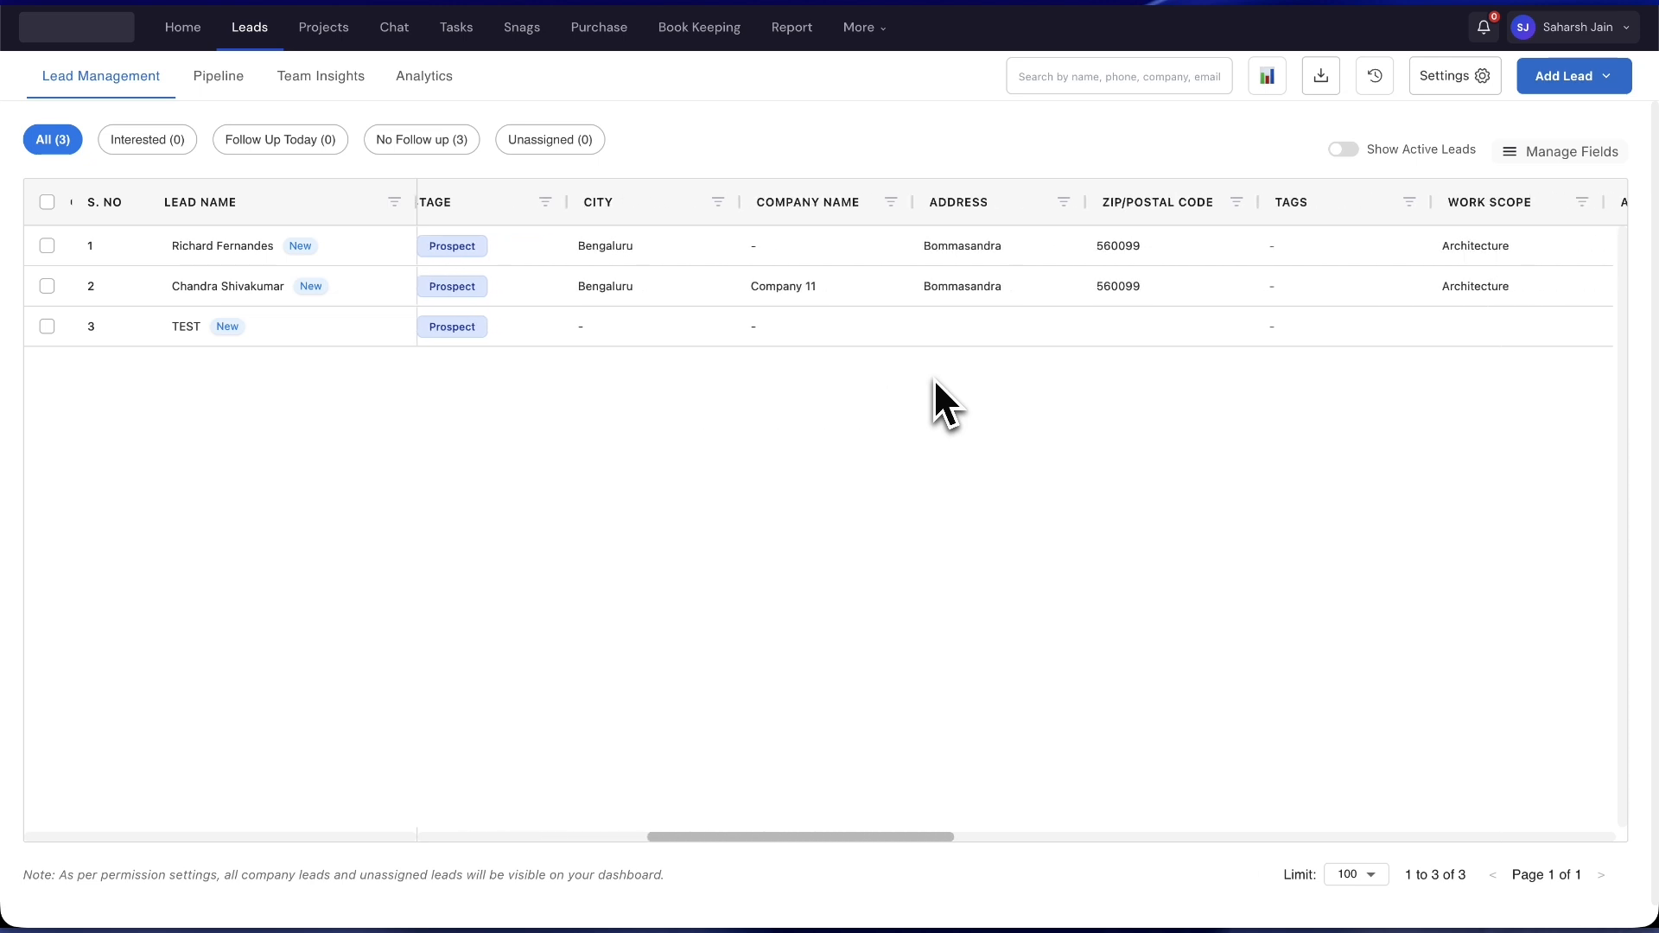
{"action": "scroll", "coordinate": [933, 377], "scroll_direction": "right", "scroll_amount": 3}
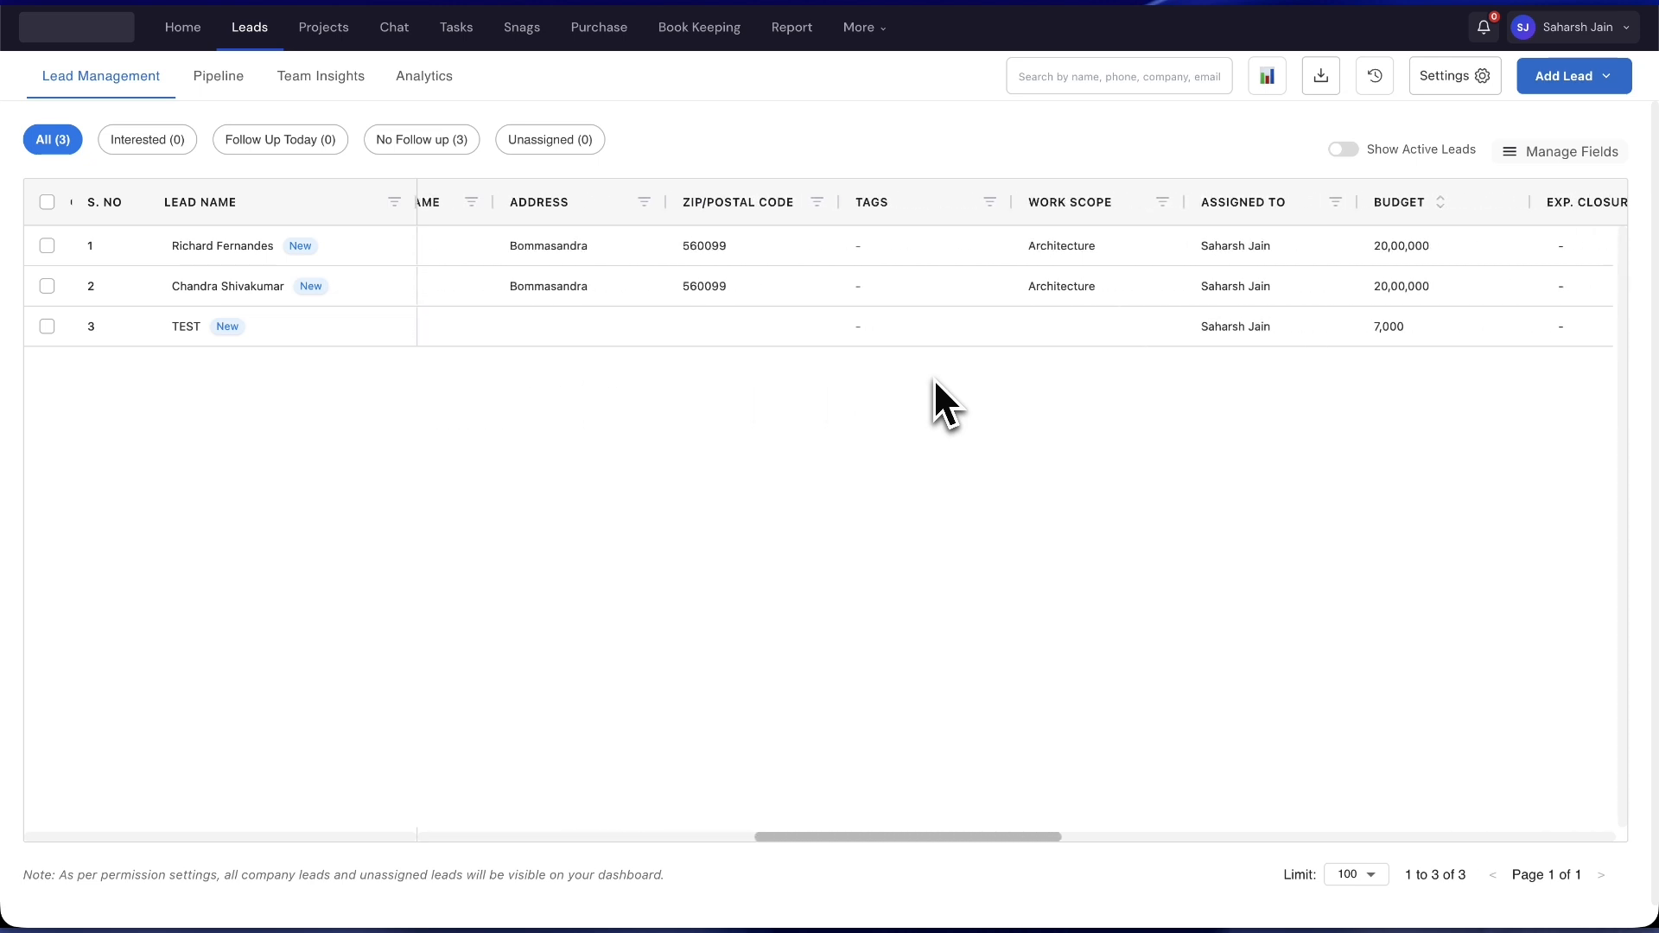
{"action": "scroll", "coordinate": [993, 255], "scroll_direction": "left", "scroll_amount": 12}
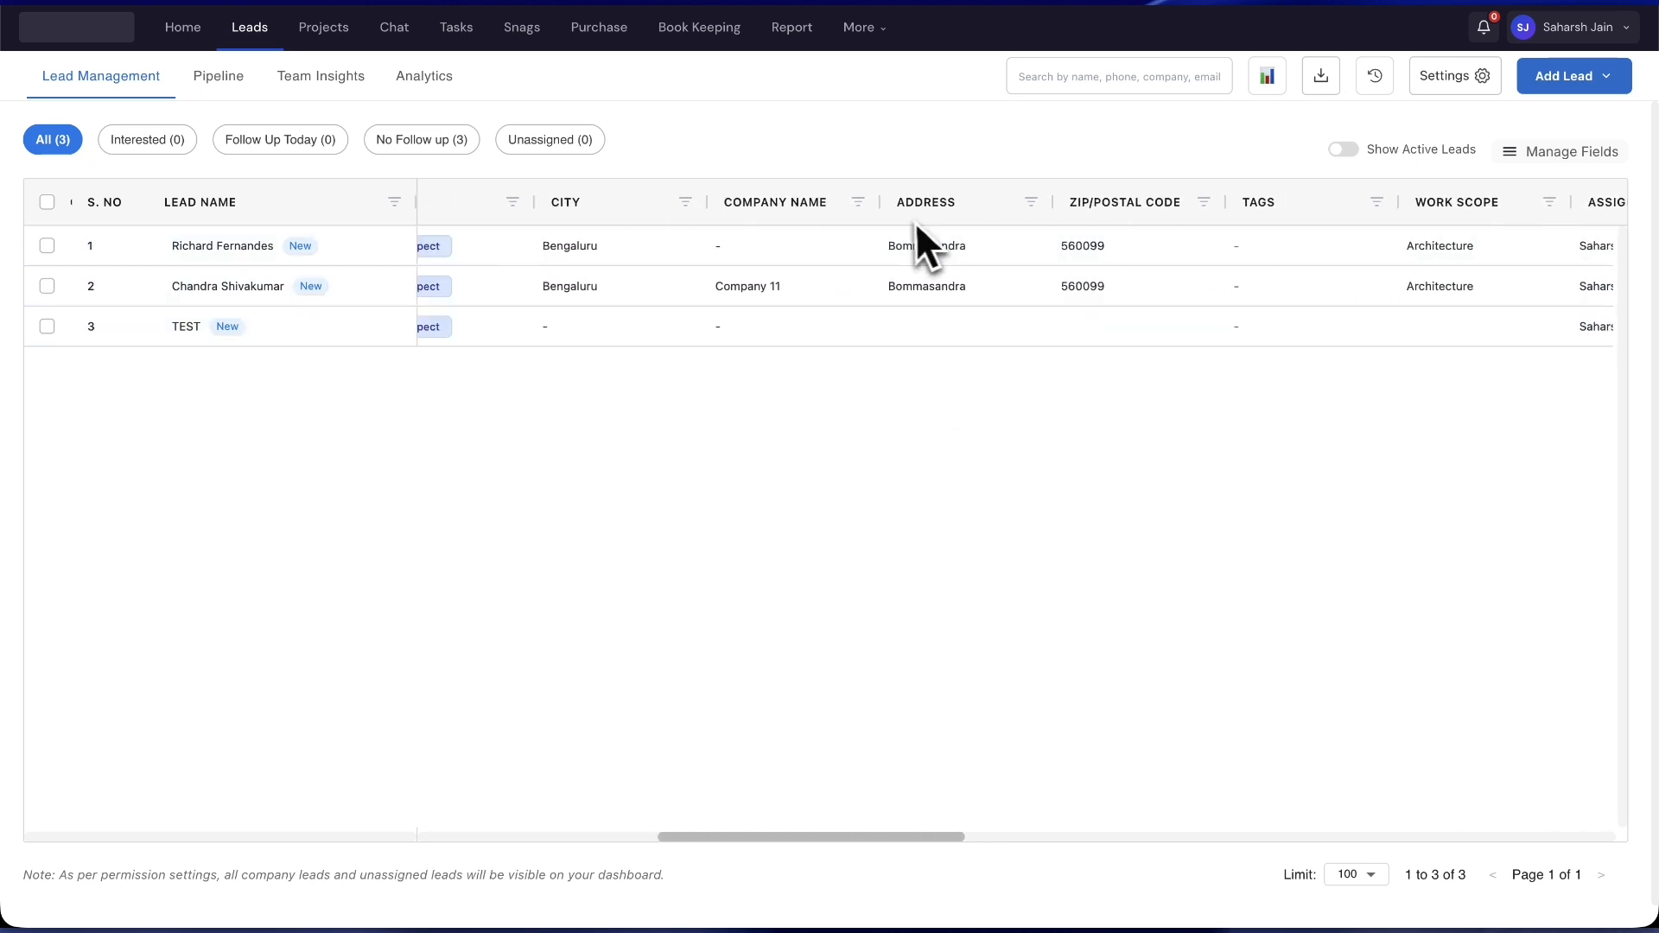
{"action": "scroll", "coordinate": [777, 246], "scroll_direction": "left", "scroll_amount": 2}
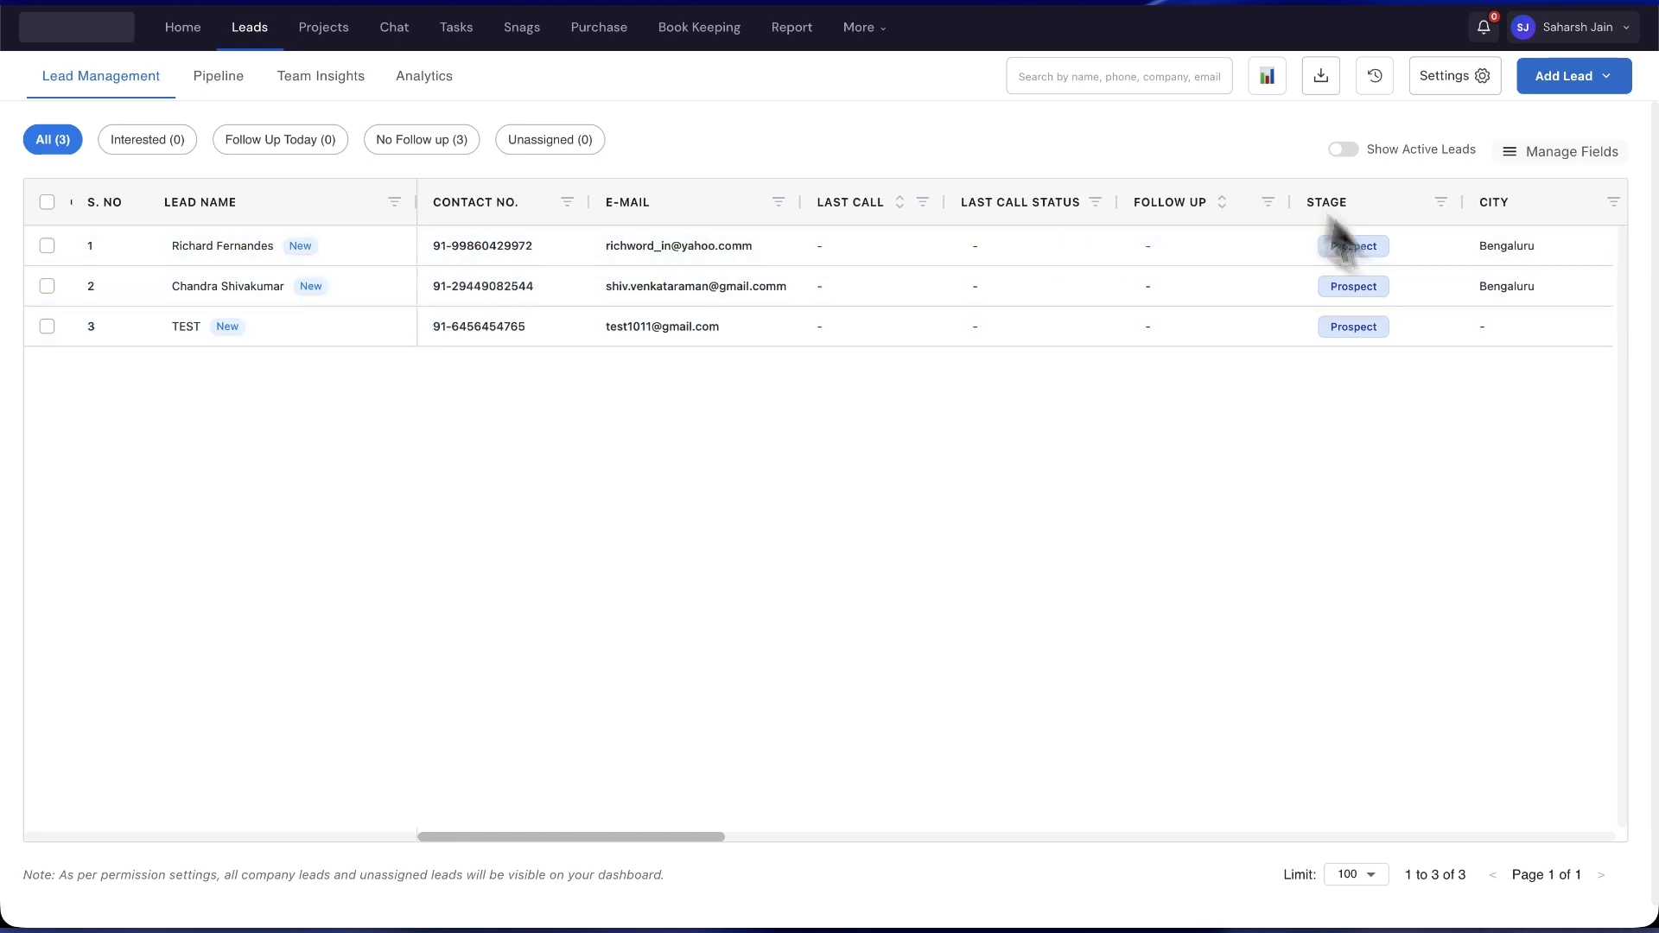
{"action": "scroll", "coordinate": [1189, 417], "scroll_direction": "right", "scroll_amount": 2}
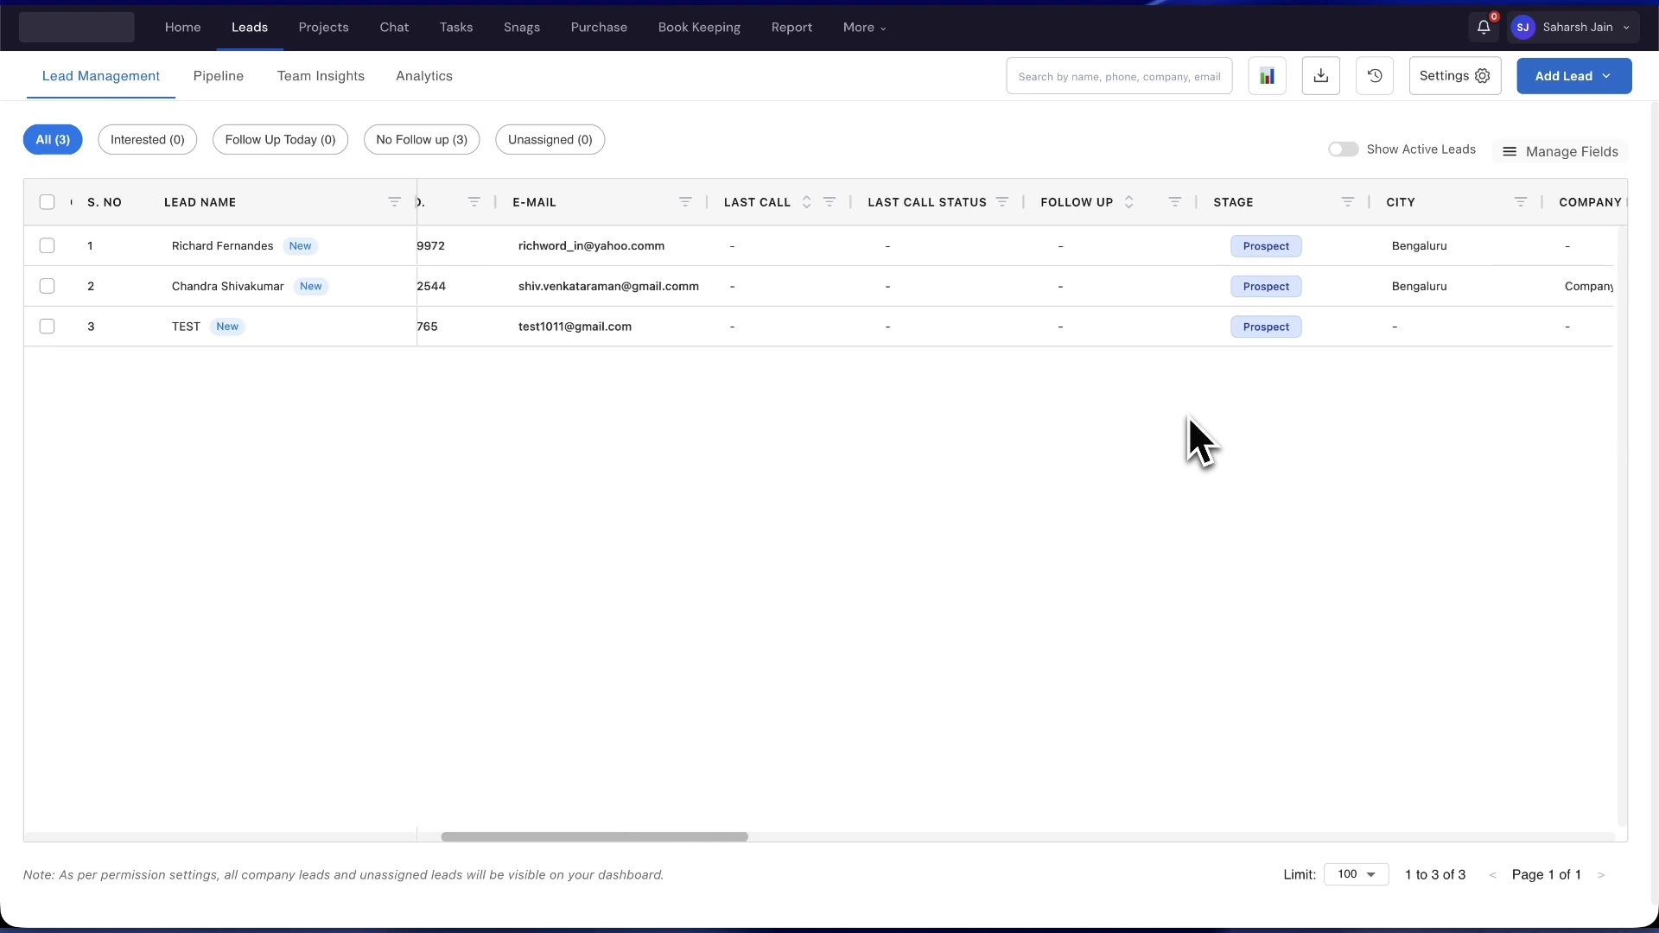
{"action": "scroll", "coordinate": [1189, 417], "scroll_direction": "left", "scroll_amount": 2}
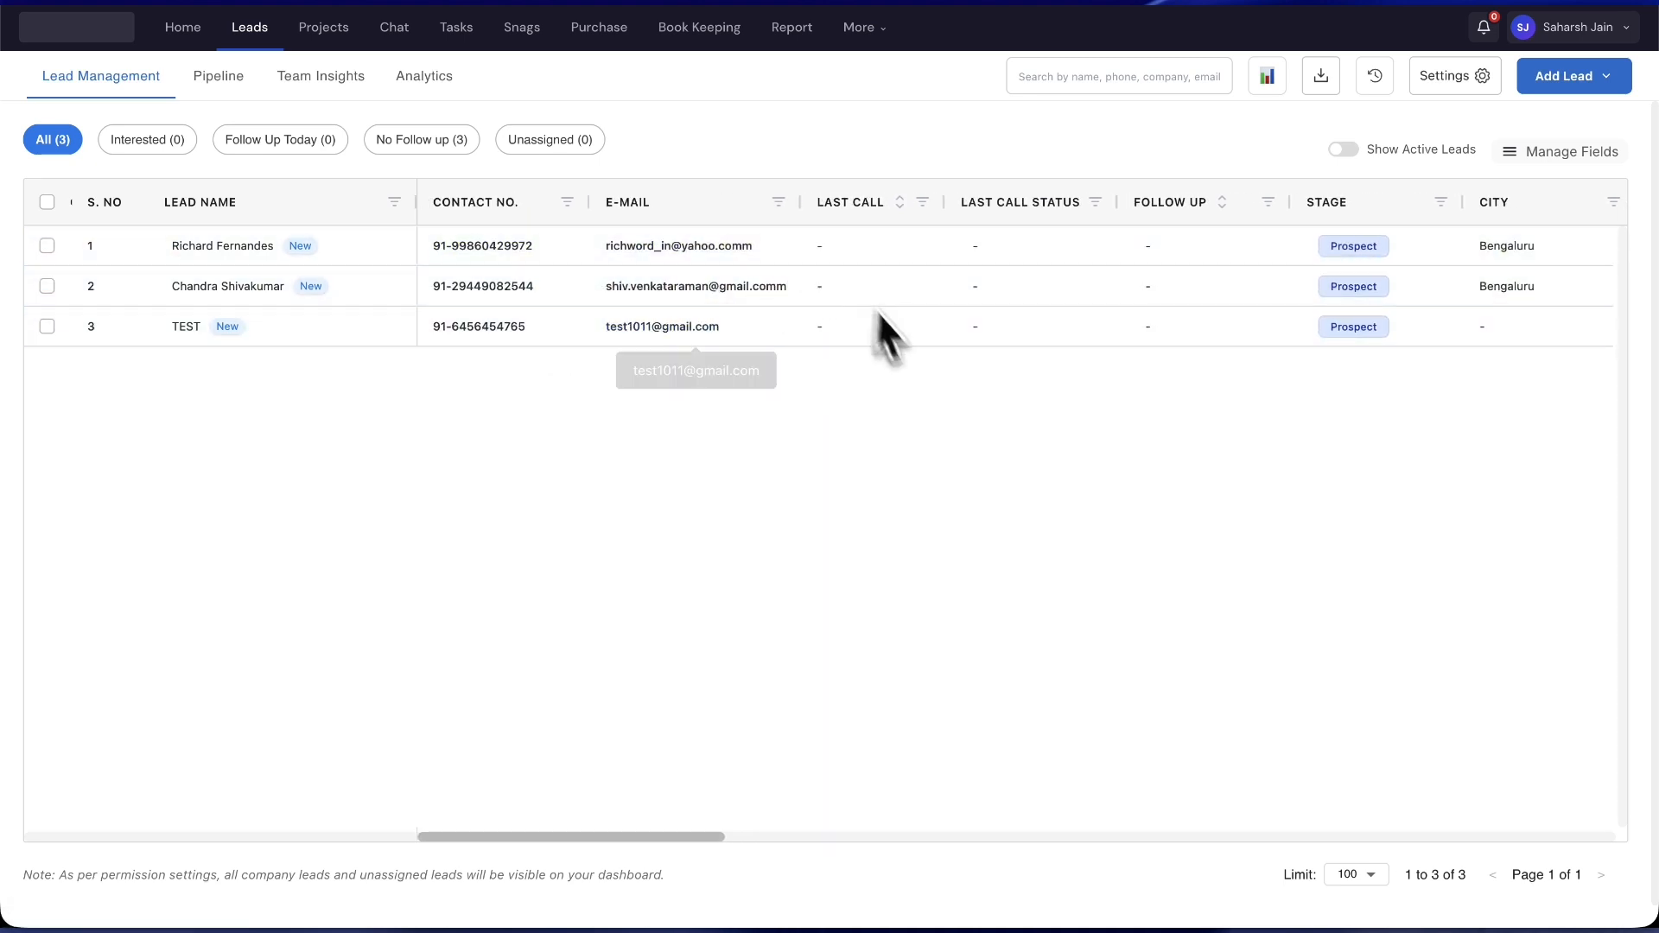
{"action": "scroll", "coordinate": [1098, 350], "scroll_direction": "right", "scroll_amount": 10}
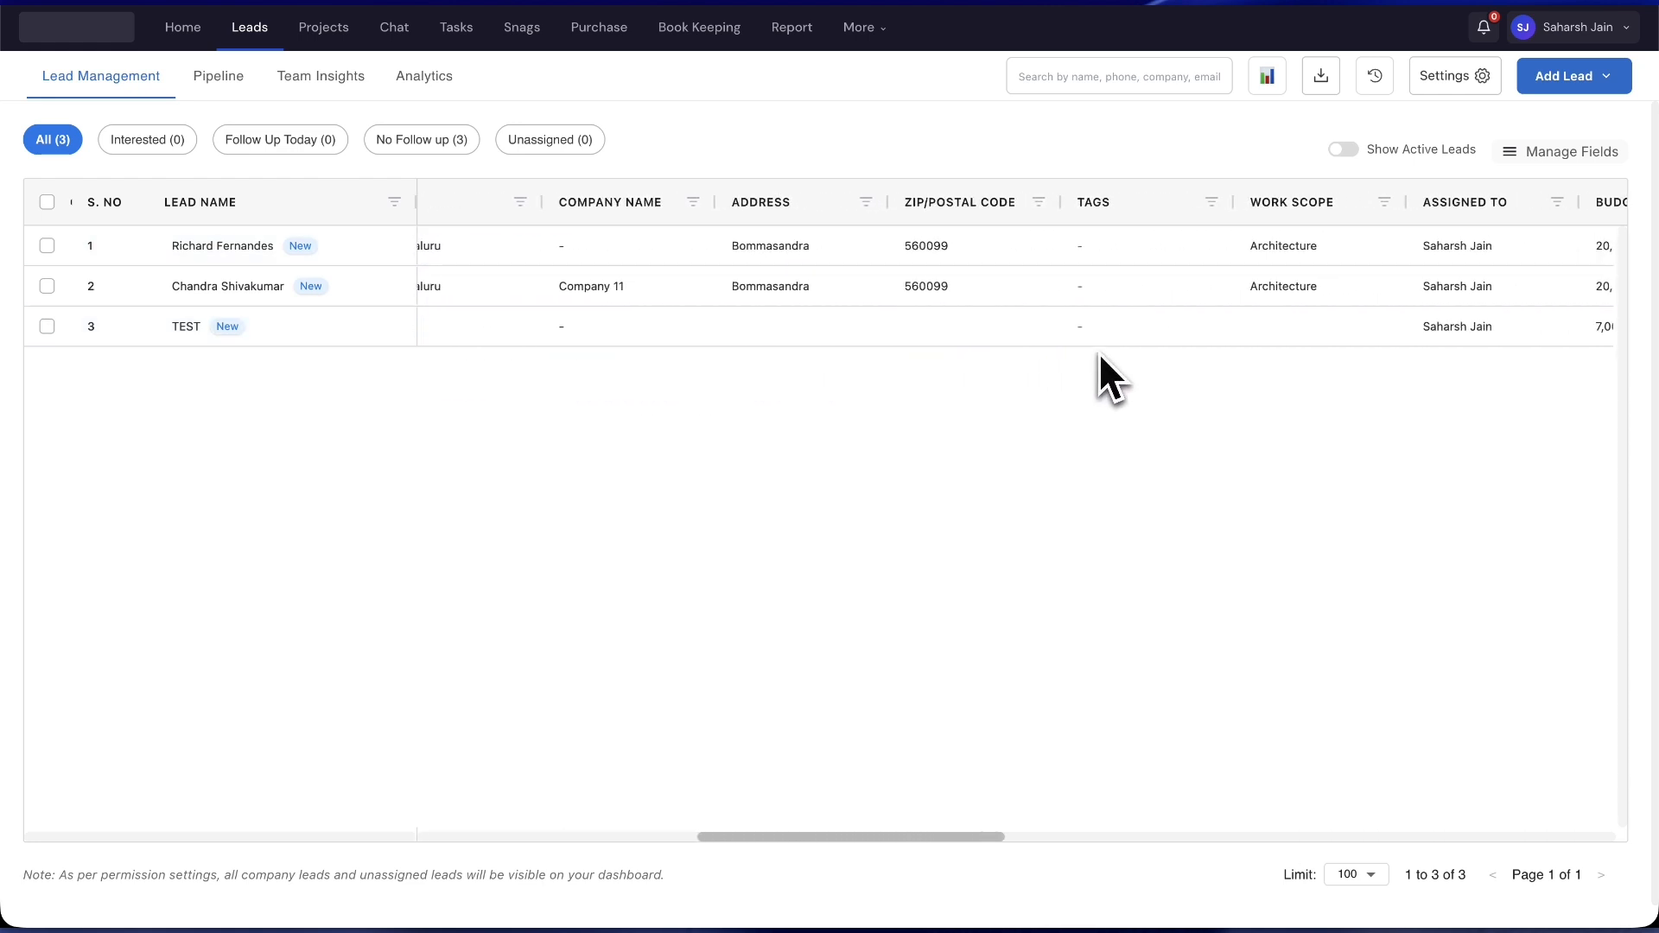
{"action": "scroll", "coordinate": [1097, 351], "scroll_direction": "right", "scroll_amount": 10}
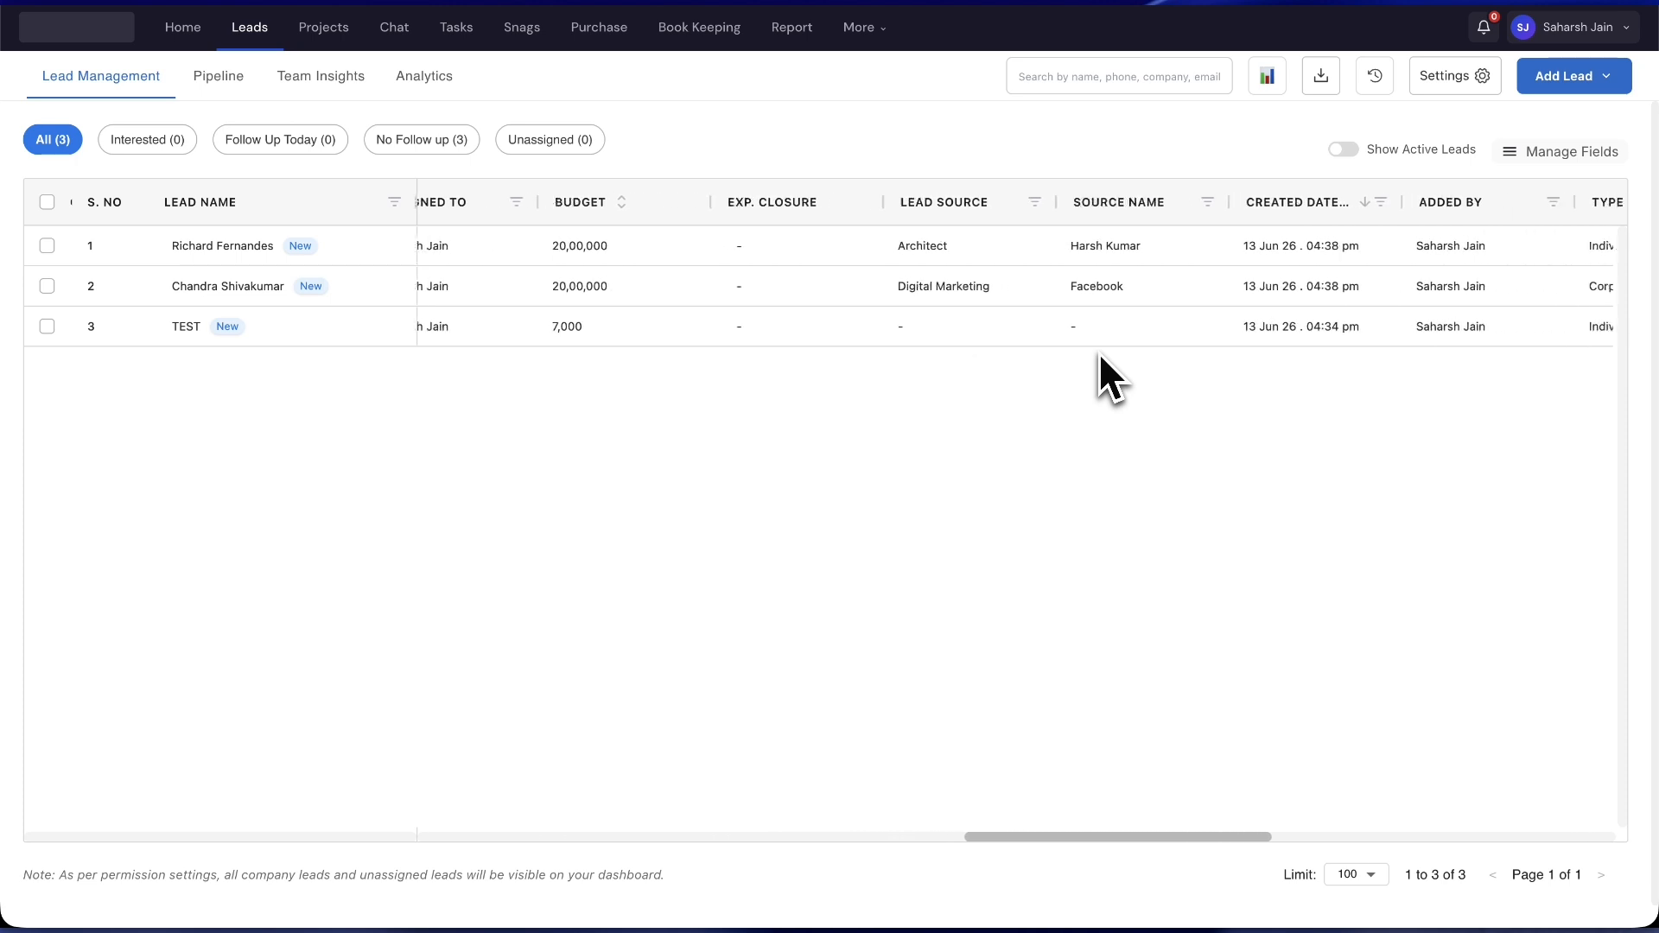
{"action": "scroll", "coordinate": [1097, 351], "scroll_direction": "right", "scroll_amount": 1}
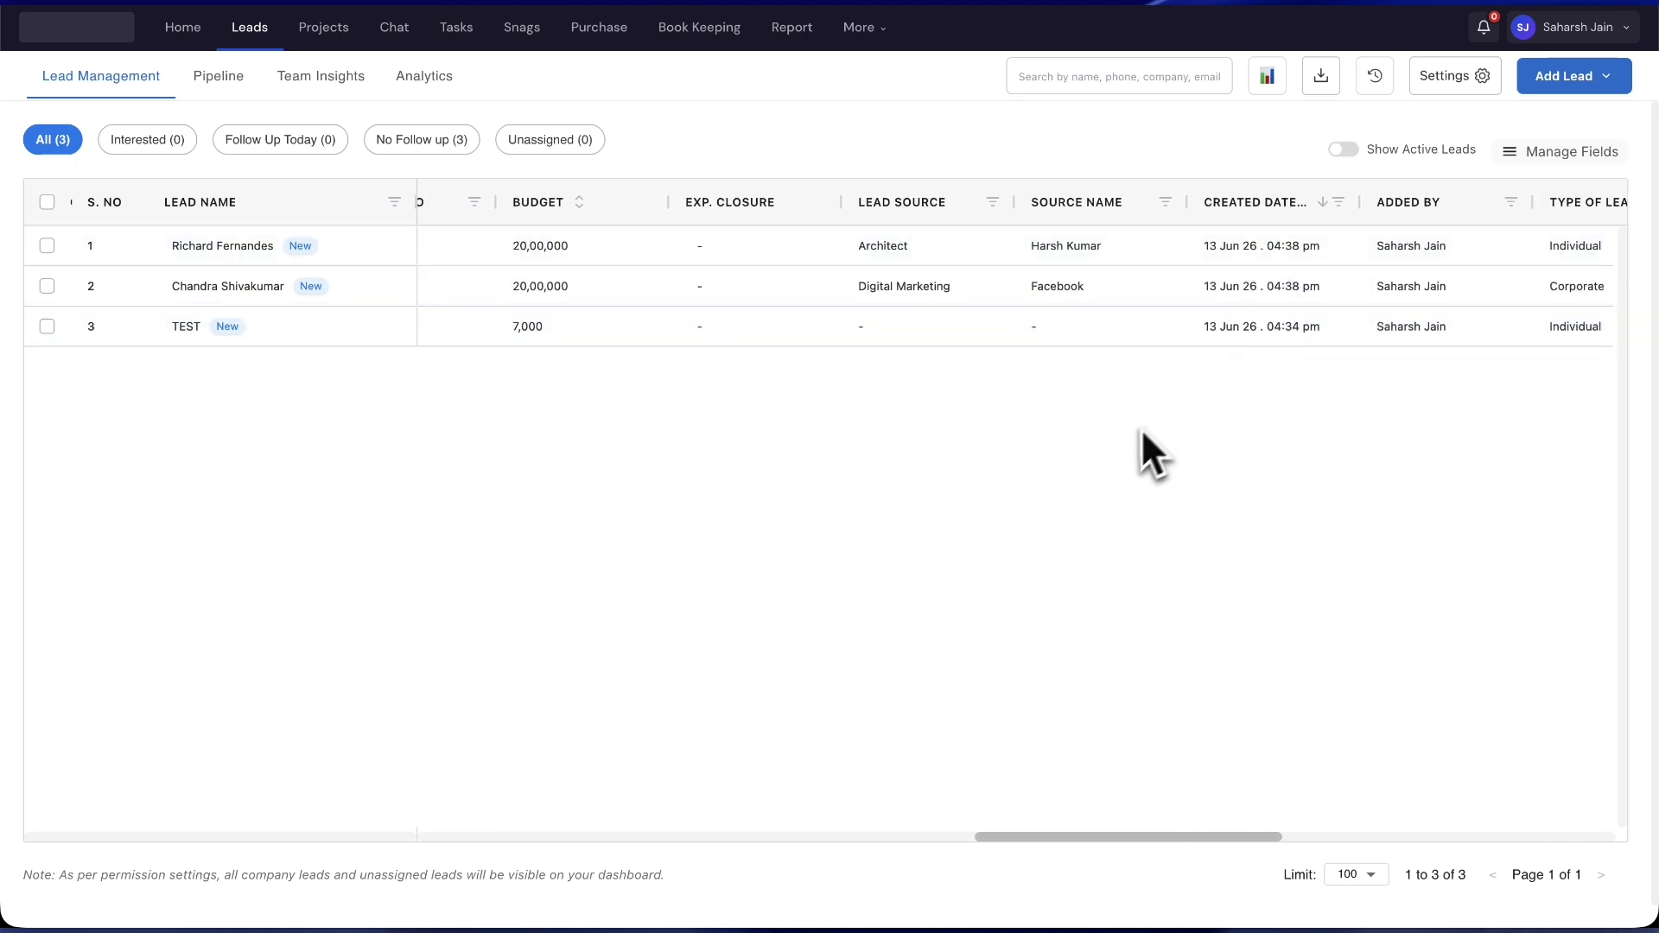